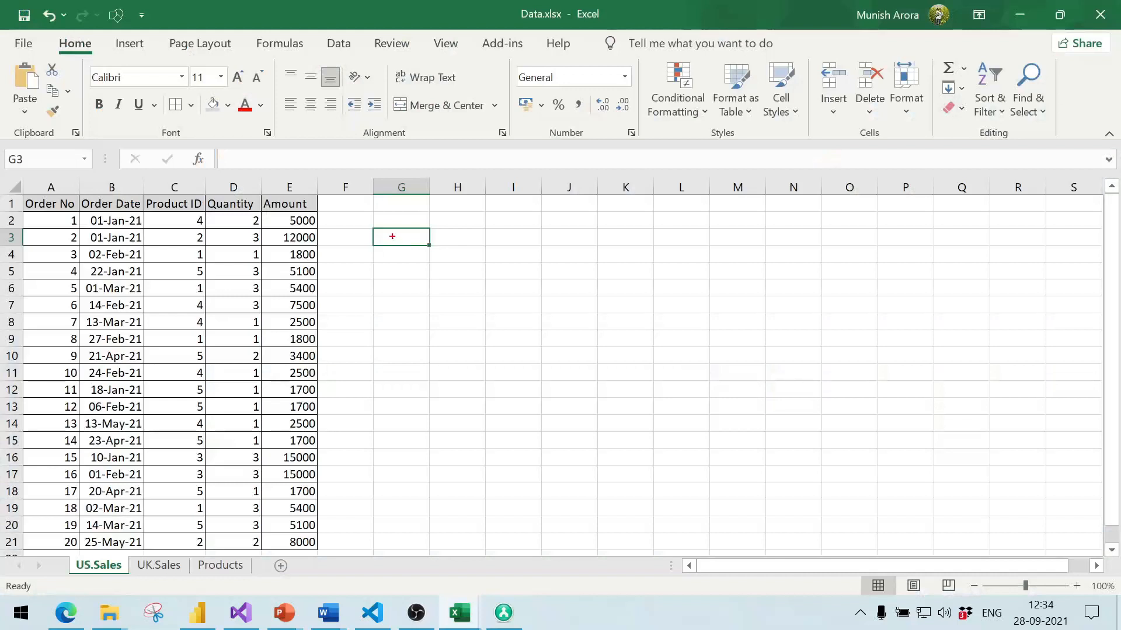
{"action": "type", "text": "tT"}
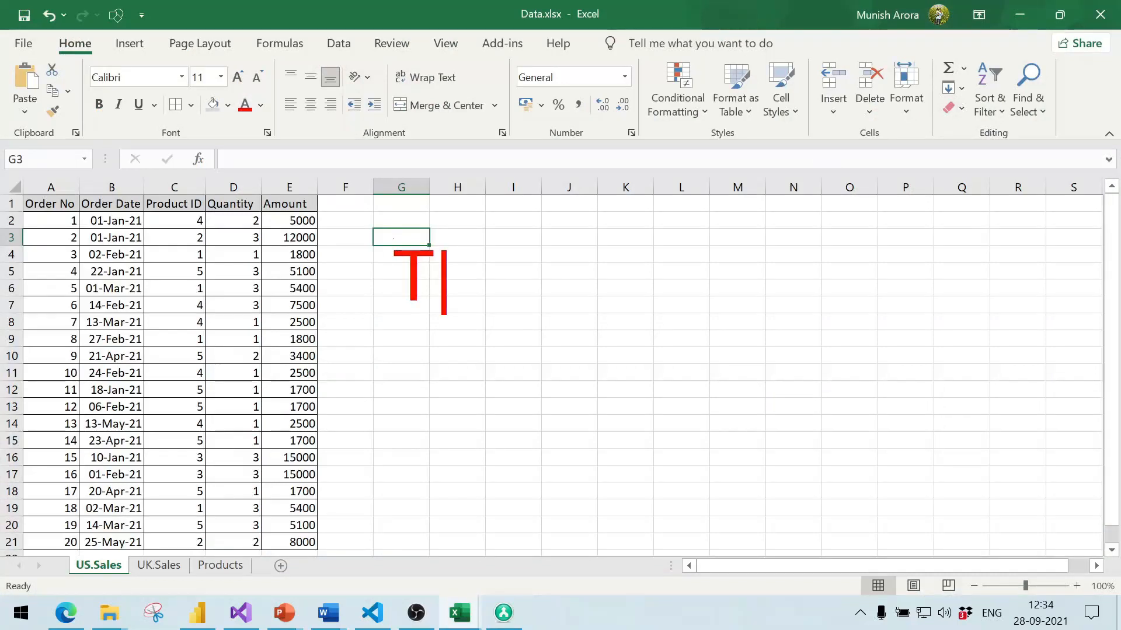
{"action": "key", "text": "BackSpace"}
{"action": "type", "text": "Append"}
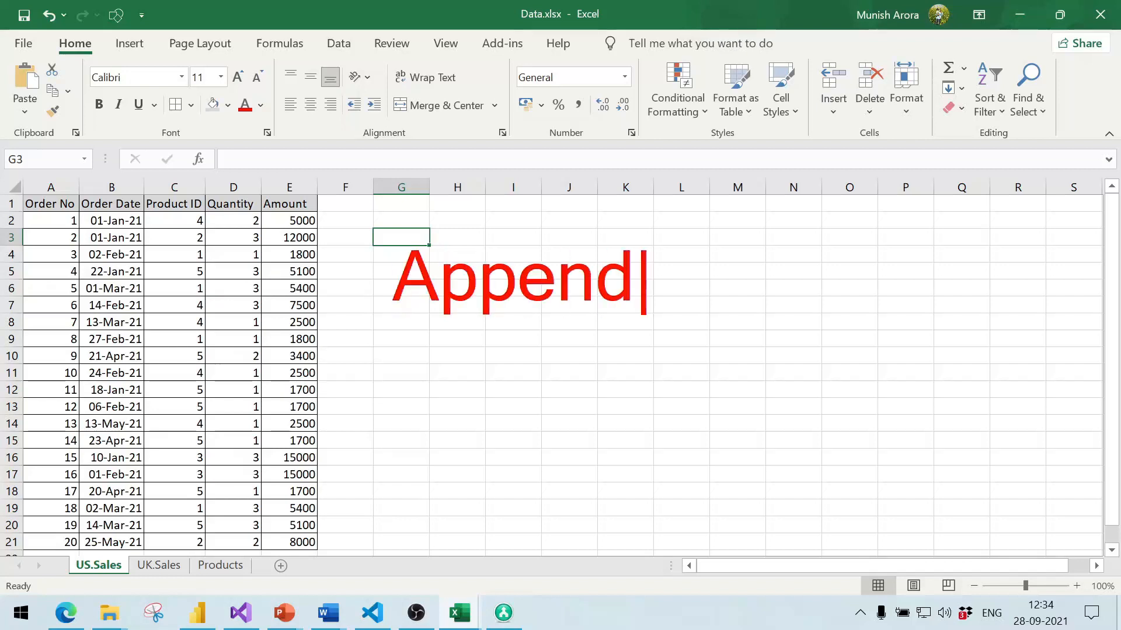
{"action": "key", "text": "Return"}
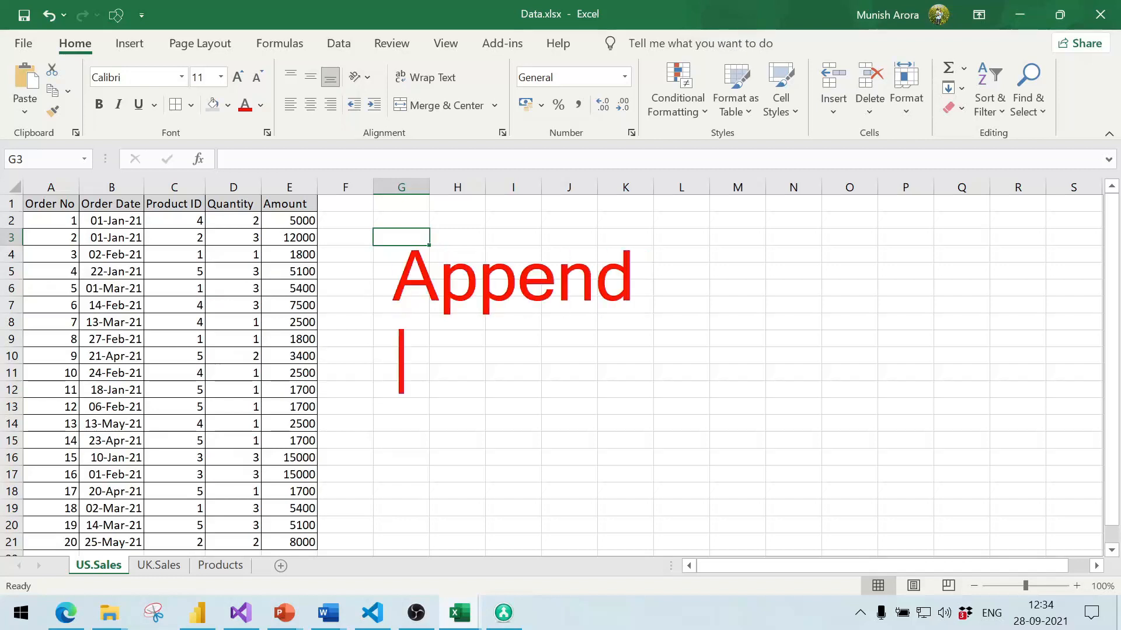
{"action": "type", "text": "Merge"}
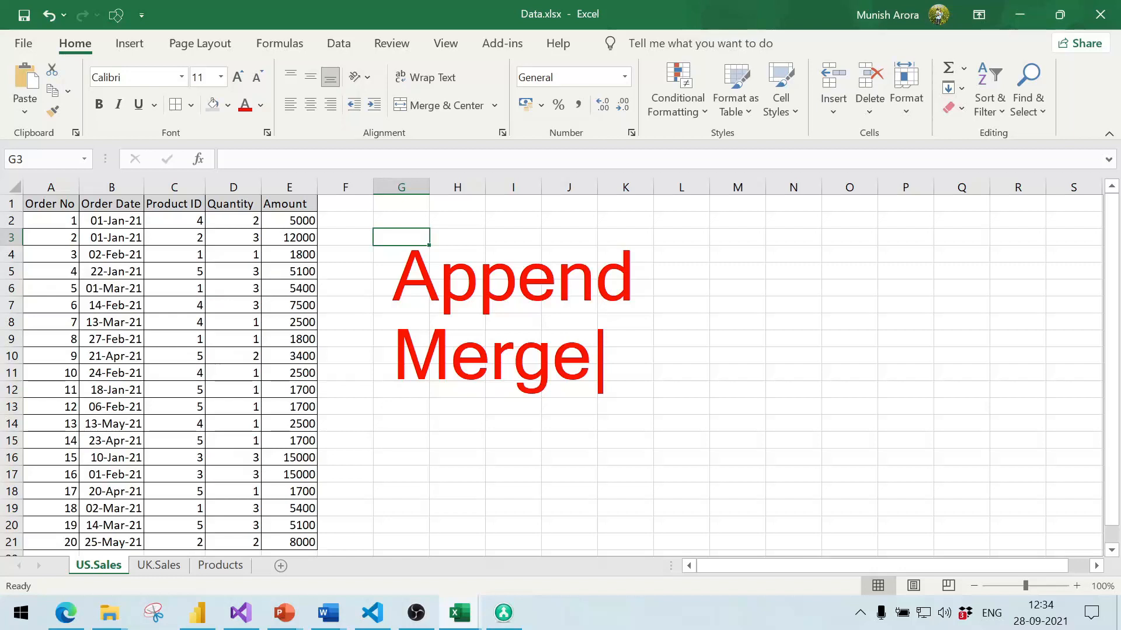
{"action": "key", "text": "Escape"}
{"action": "key", "text": "Escape"}
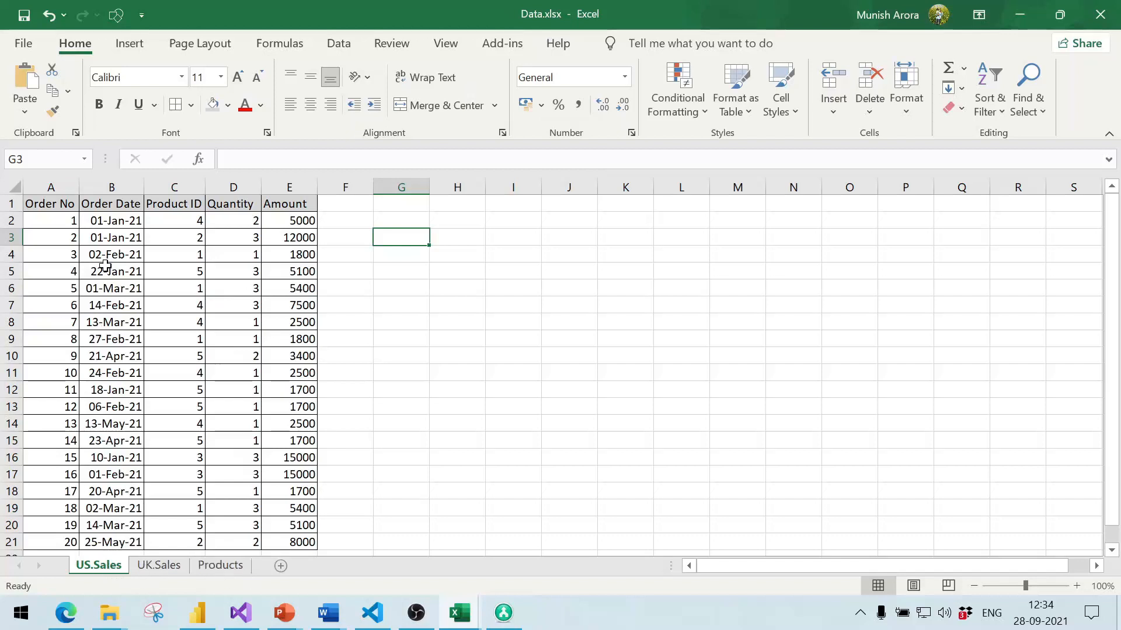
Review the columns and records in the US.Sales, UK.Sales and Products sheets of the workbook.
{"action": "left_click", "coordinate": [168, 226]}
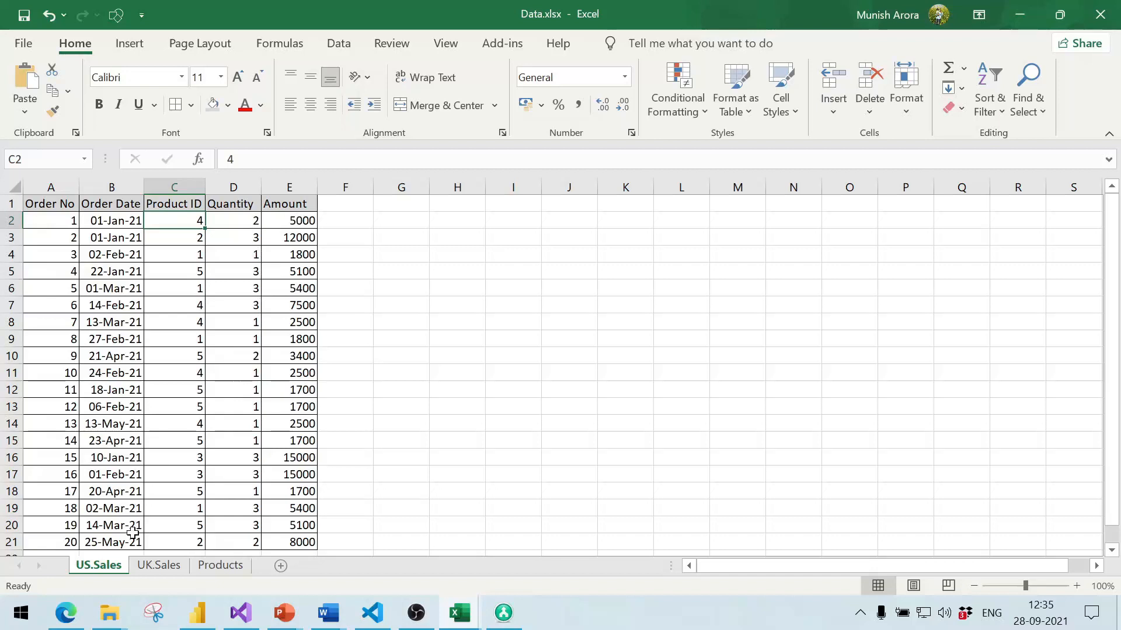
{"action": "left_click", "coordinate": [155, 566]}
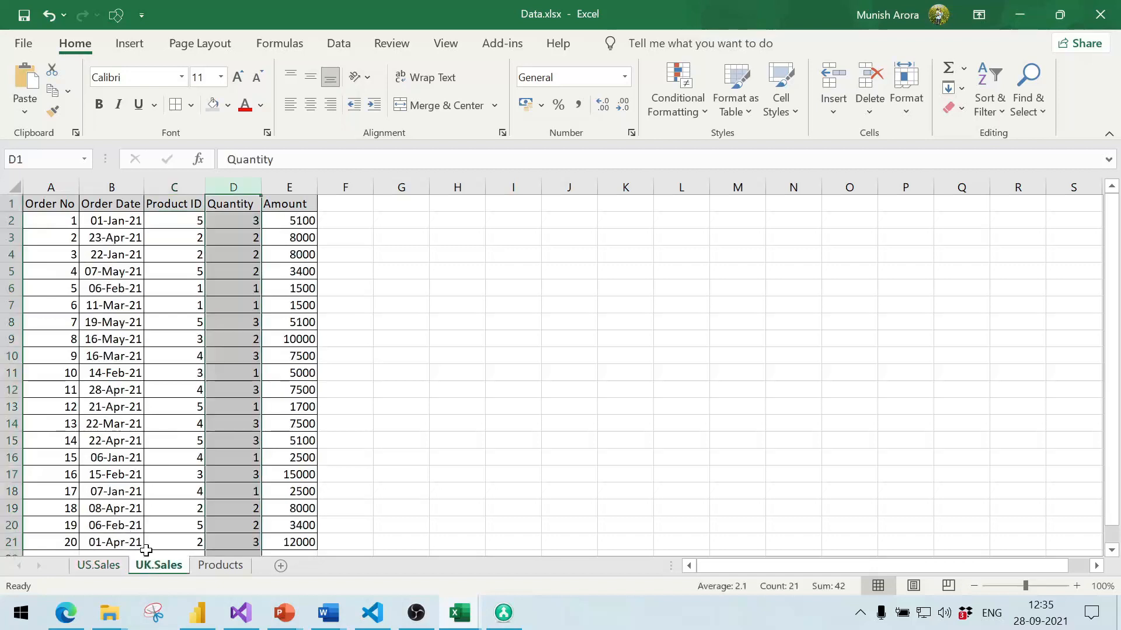
{"action": "left_click", "coordinate": [240, 235]}
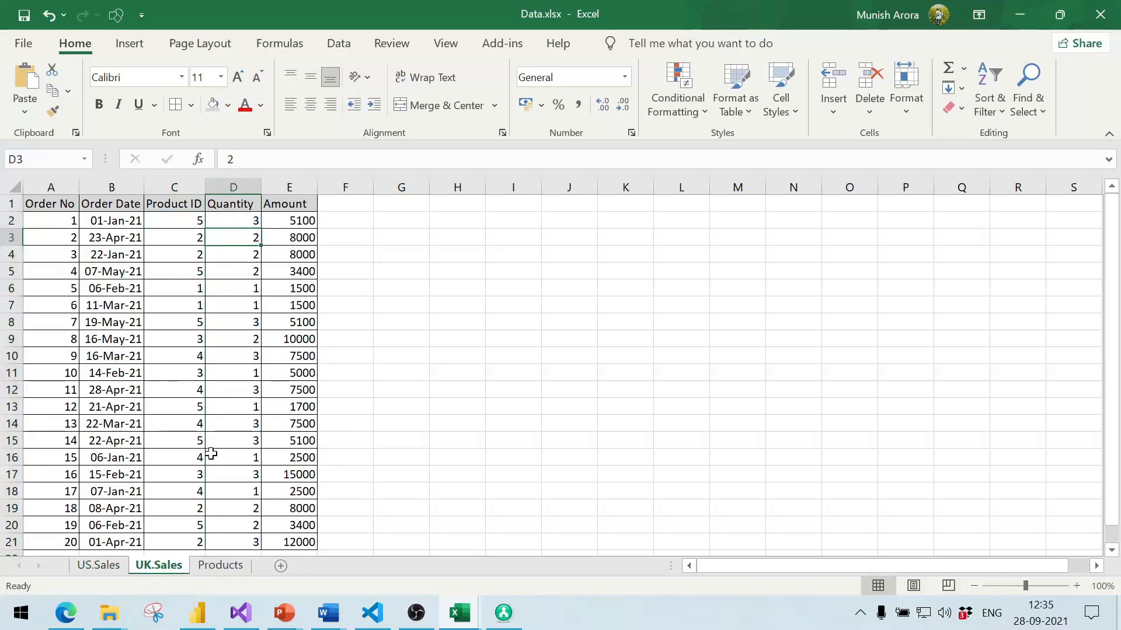
{"action": "left_click", "coordinate": [218, 571]}
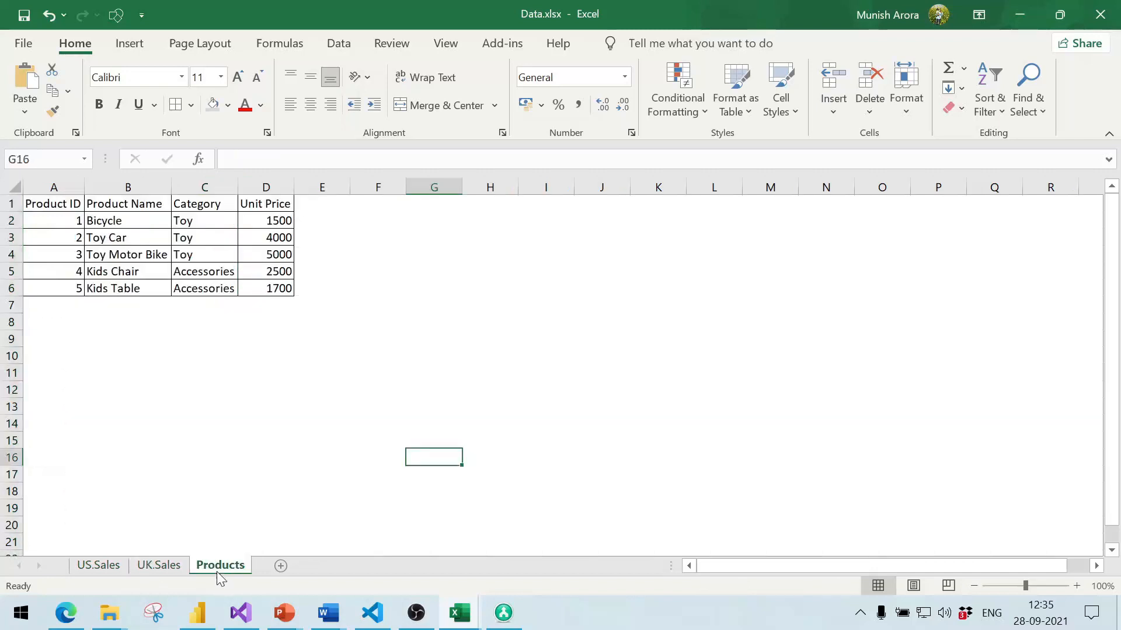
{"action": "left_click", "coordinate": [96, 564]}
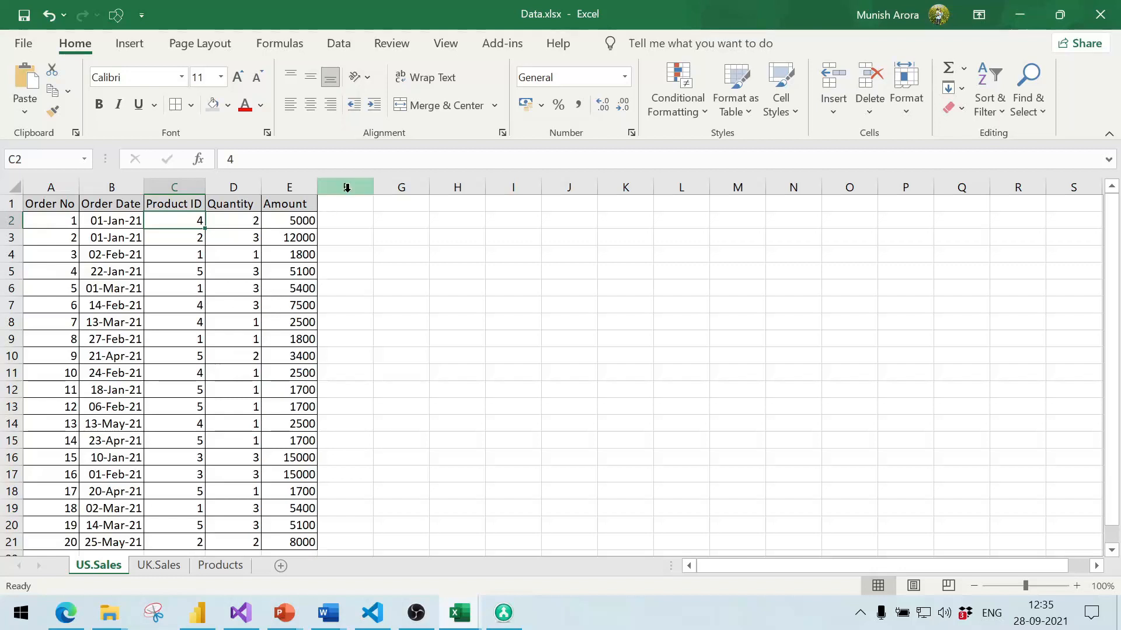
{"action": "left_click", "coordinate": [325, 207]}
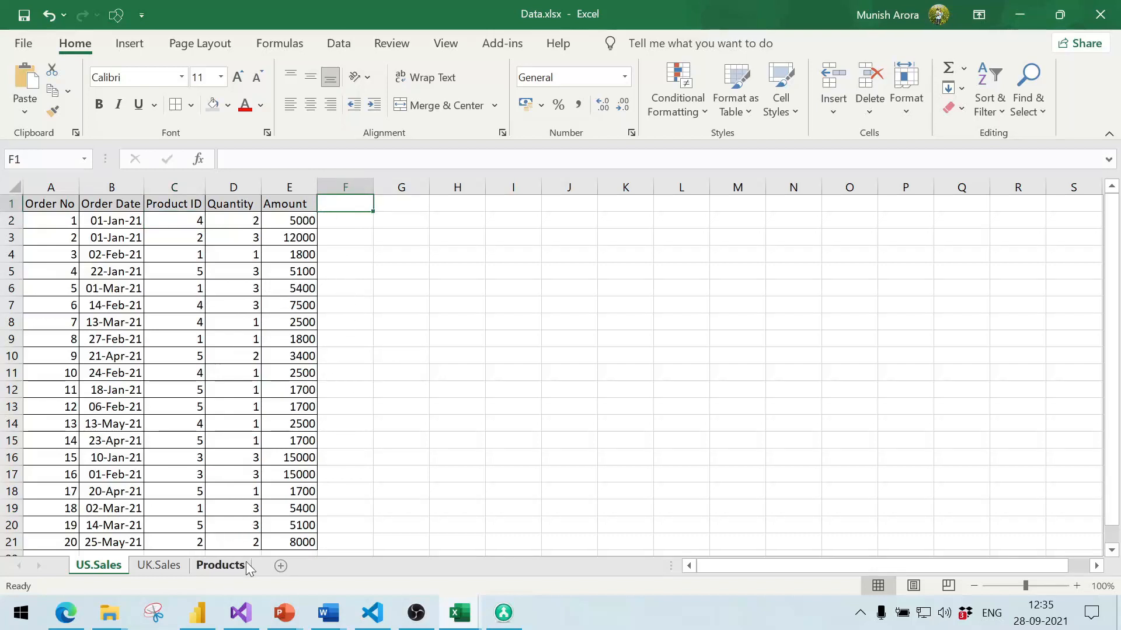
Switch to Power BI Desktop and open Data.xlsx from the Append_MergeOperation folder as an Excel data source.
{"action": "left_click", "coordinate": [202, 616]}
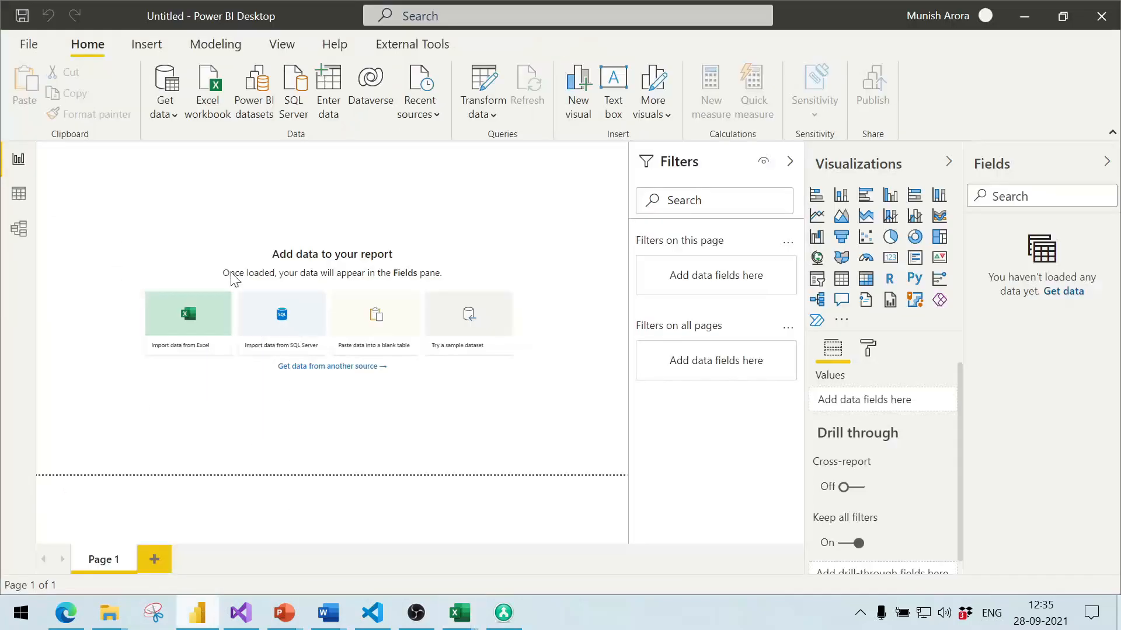
{"action": "left_click", "coordinate": [199, 111]}
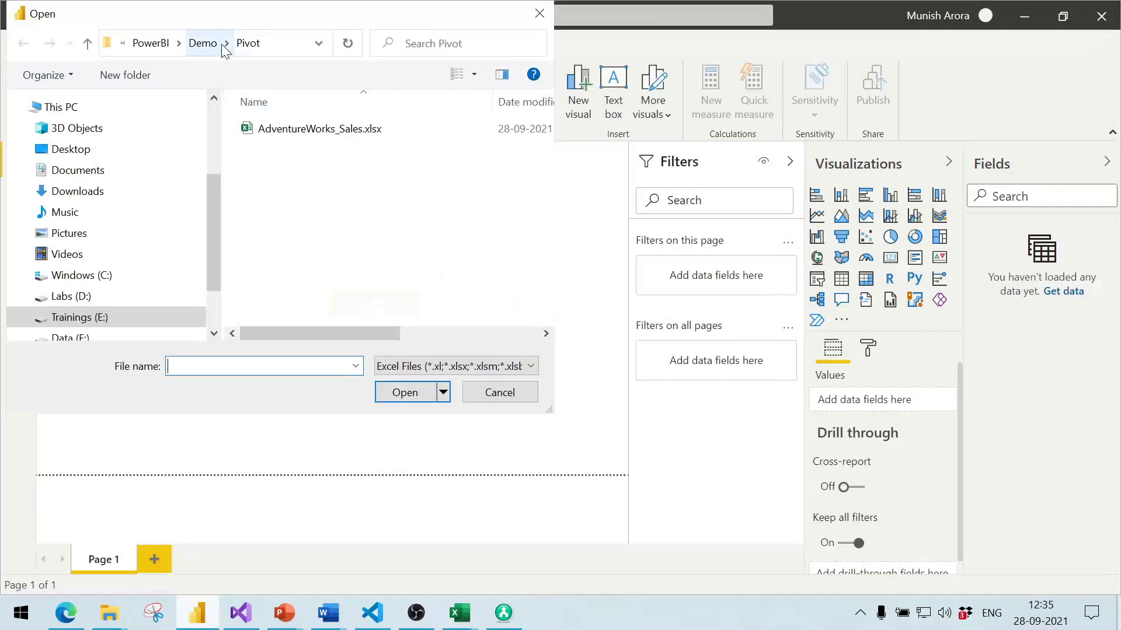
{"action": "left_click", "coordinate": [212, 44]}
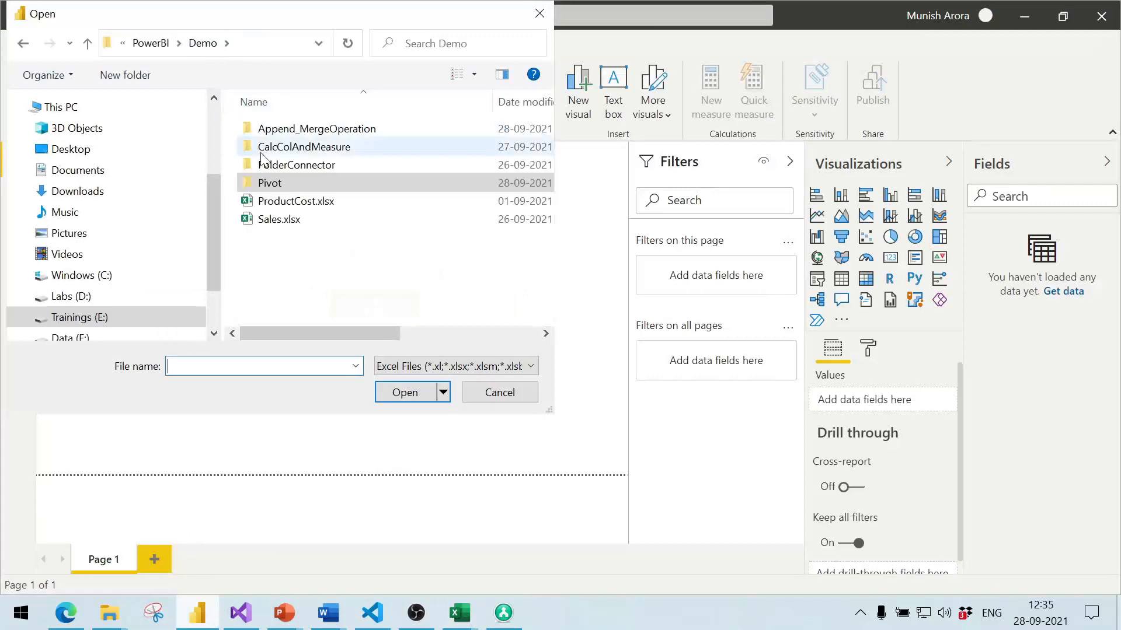
{"action": "double_click", "coordinate": [335, 135]}
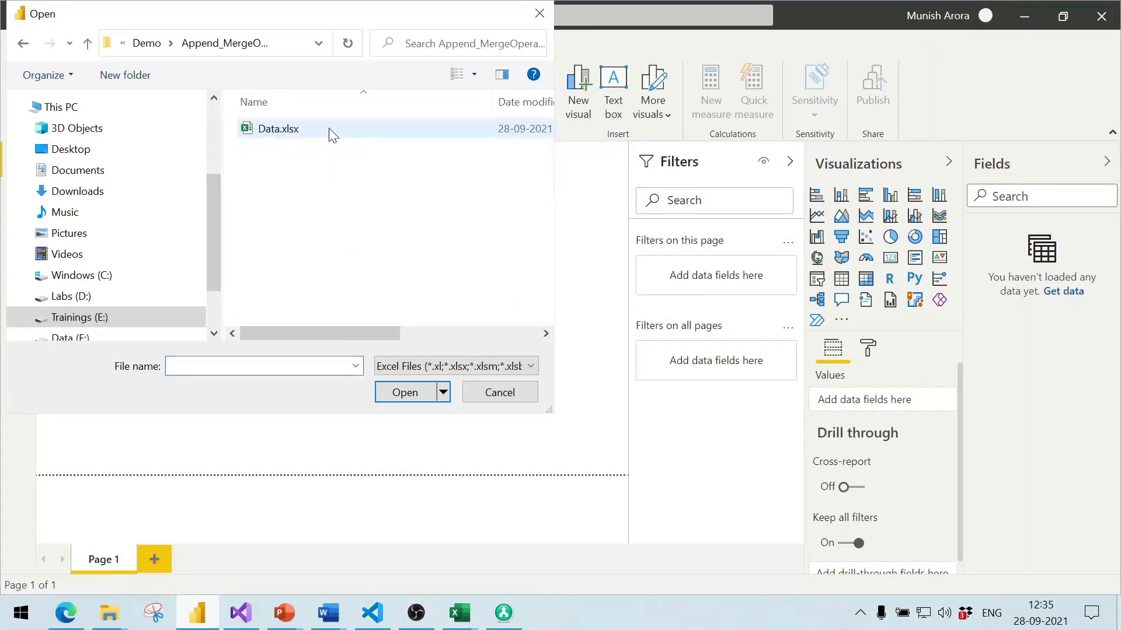
{"action": "double_click", "coordinate": [329, 129]}
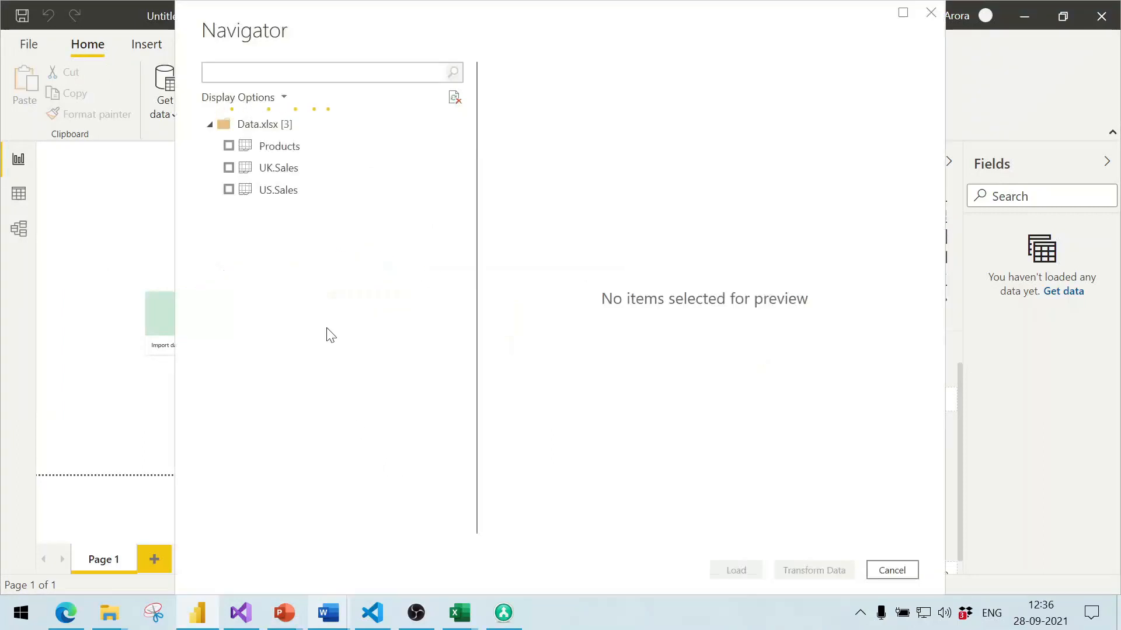
Choose the US.Sales, UK.Sales and Products tables from Data.xlsx and open them for transformation in Power Query Editor.
{"action": "left_click", "coordinate": [230, 190]}
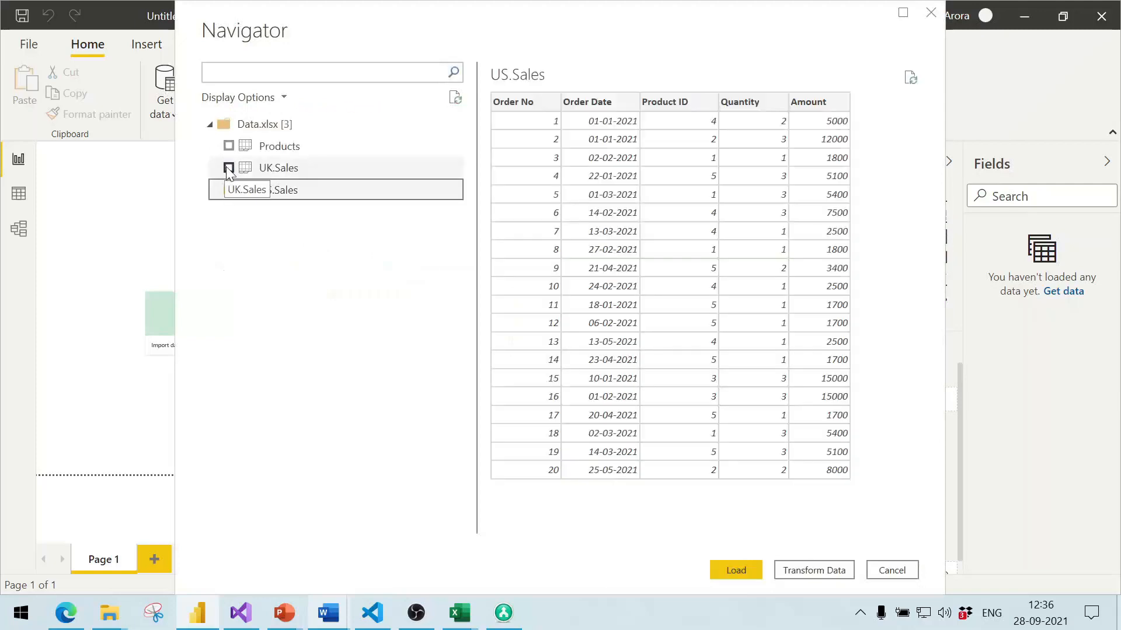
{"action": "left_click", "coordinate": [228, 168]}
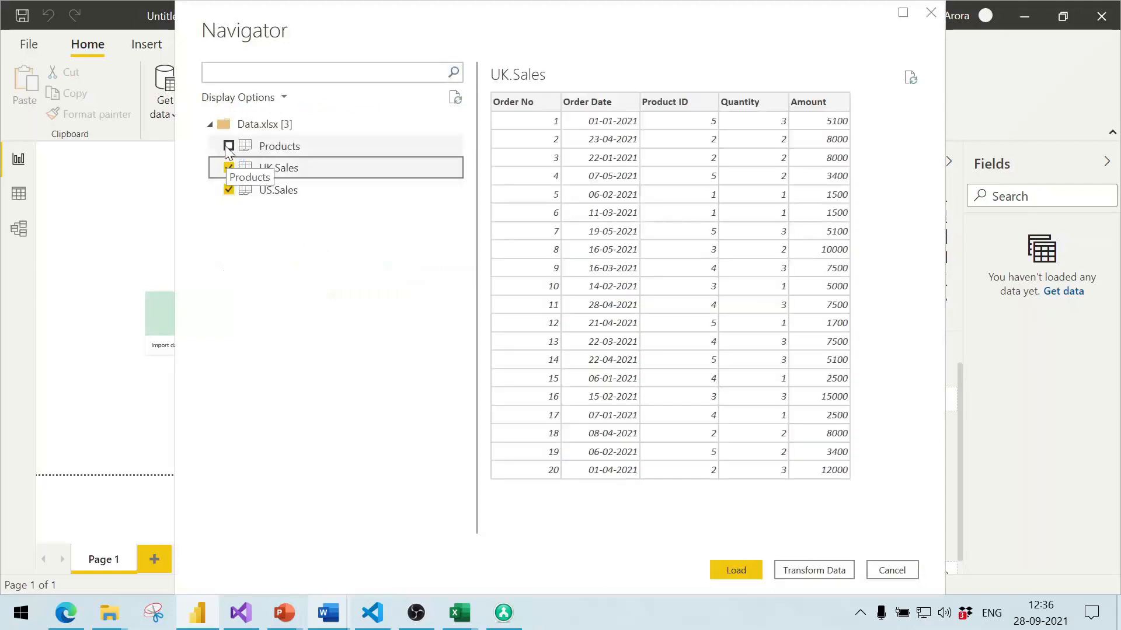
{"action": "left_click", "coordinate": [228, 146]}
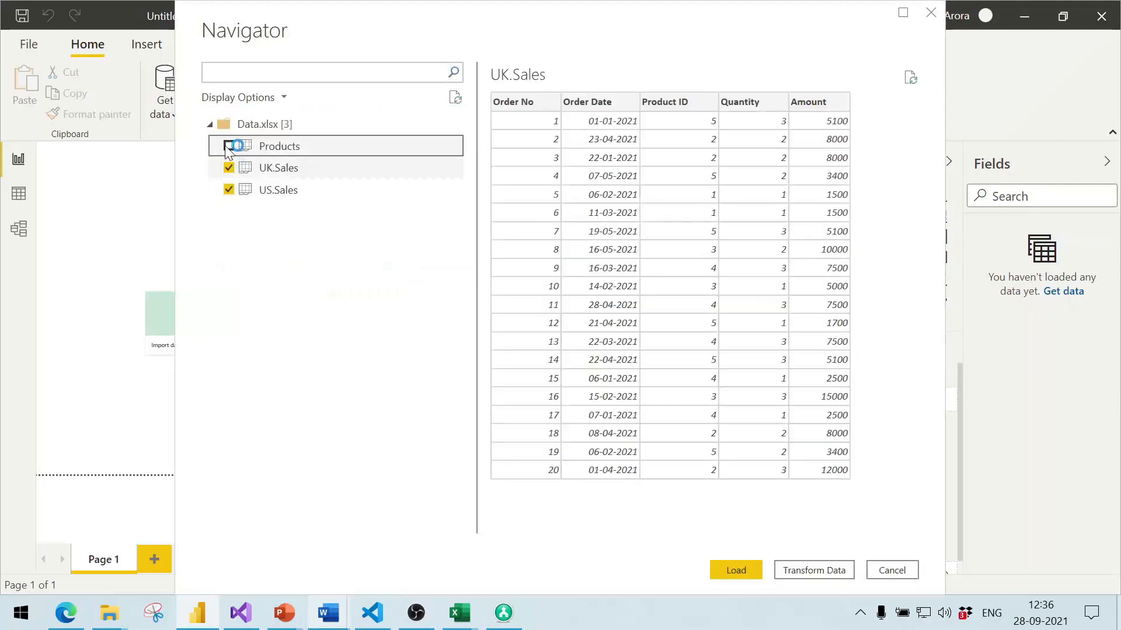
{"action": "left_click", "coordinate": [814, 570]}
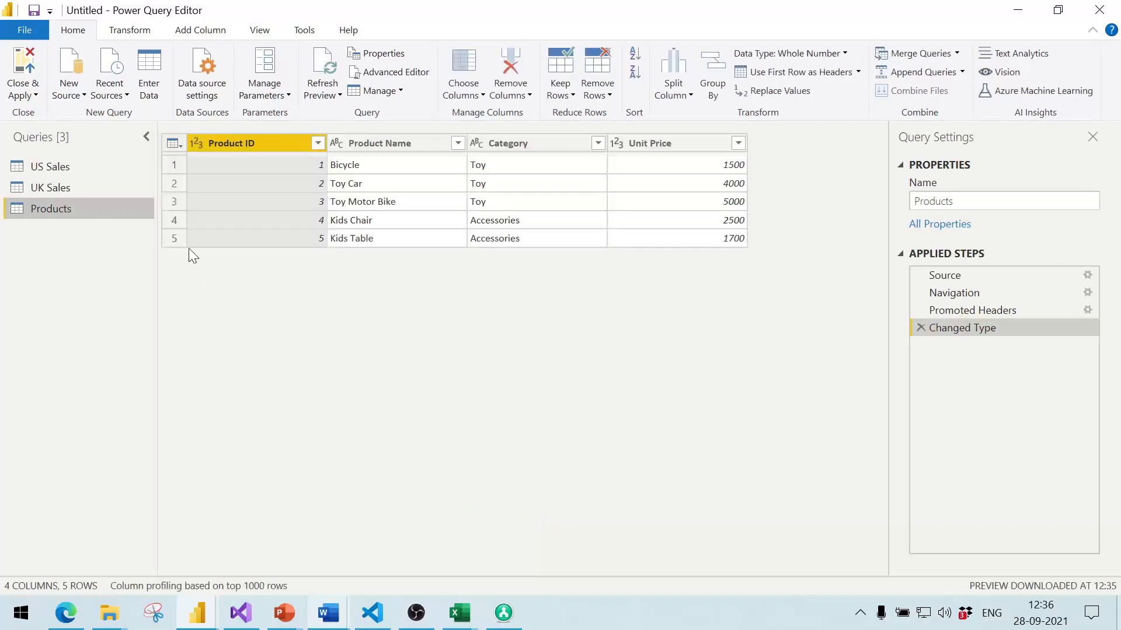
Preview the US Sales query, and make UK Sales the active query.
{"action": "left_click", "coordinate": [94, 171]}
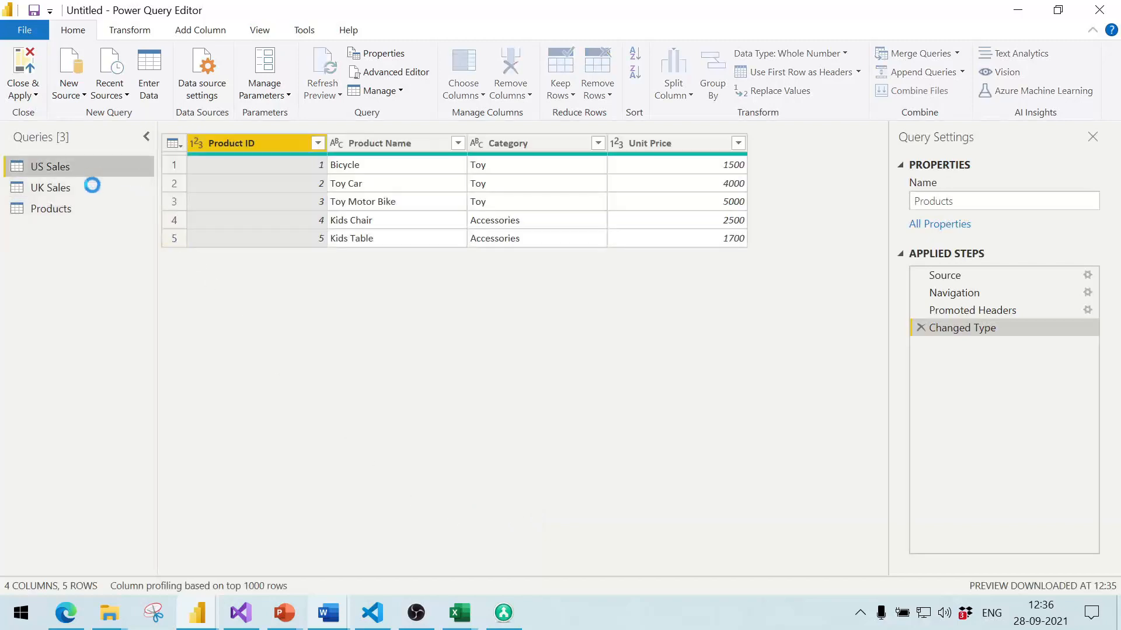
{"action": "left_click", "coordinate": [92, 187]}
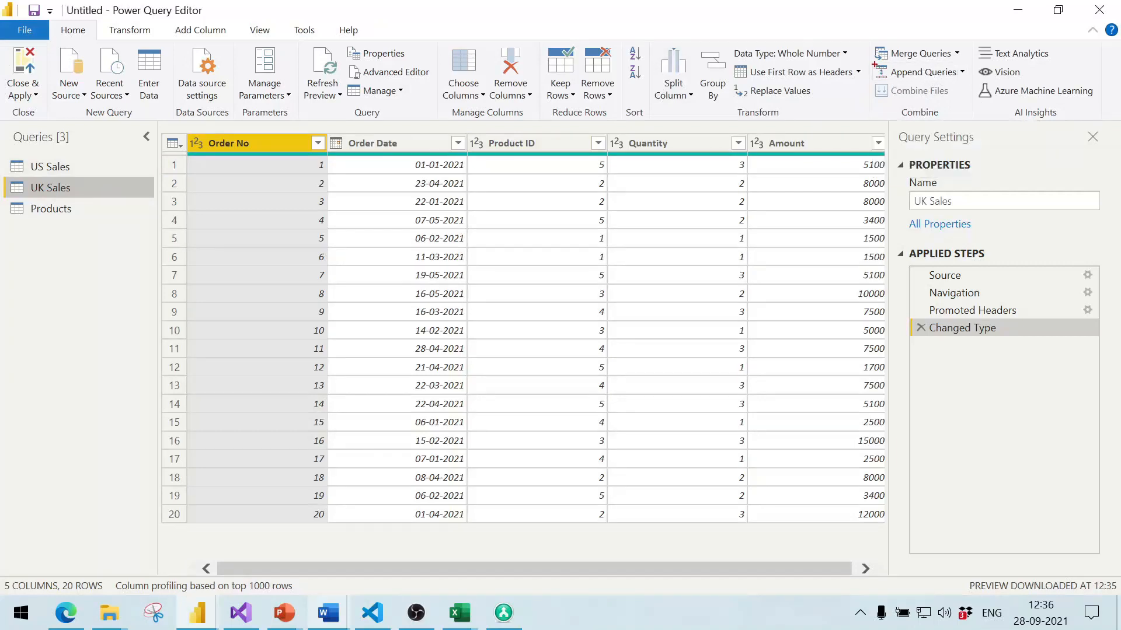
{"action": "mouse_move", "coordinate": [872, 63]}
{"action": "left_mouse_down"}
{"action": "mouse_move", "coordinate": [893, 84]}
{"action": "mouse_move", "coordinate": [972, 86]}
{"action": "left_mouse_up"}
{"action": "key", "text": "Escape"}
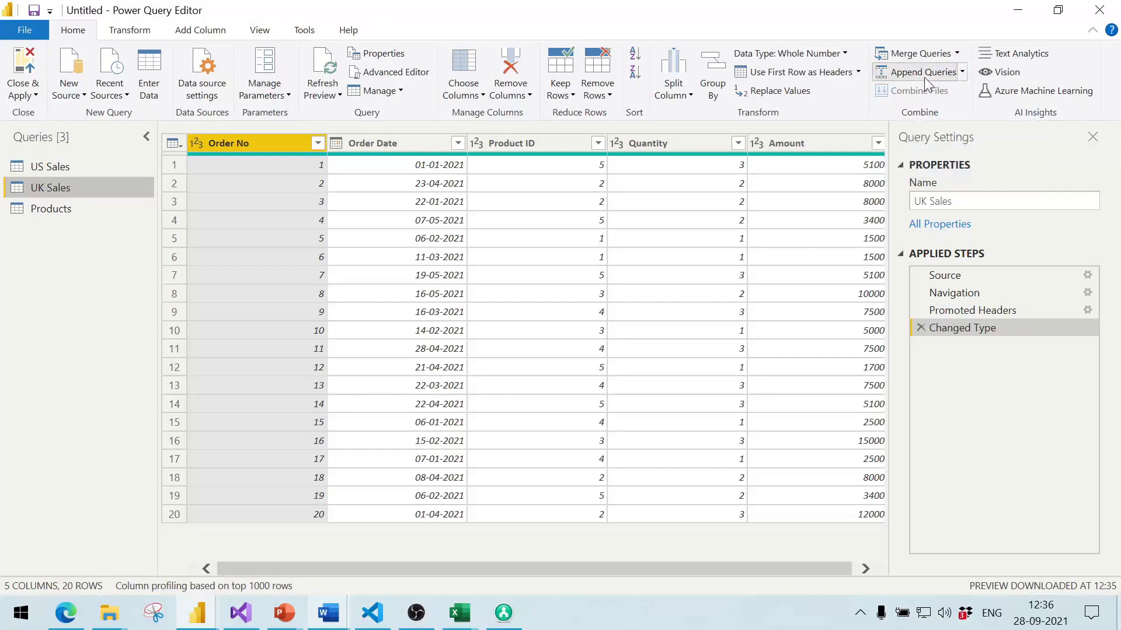
{"action": "left_click", "coordinate": [923, 72]}
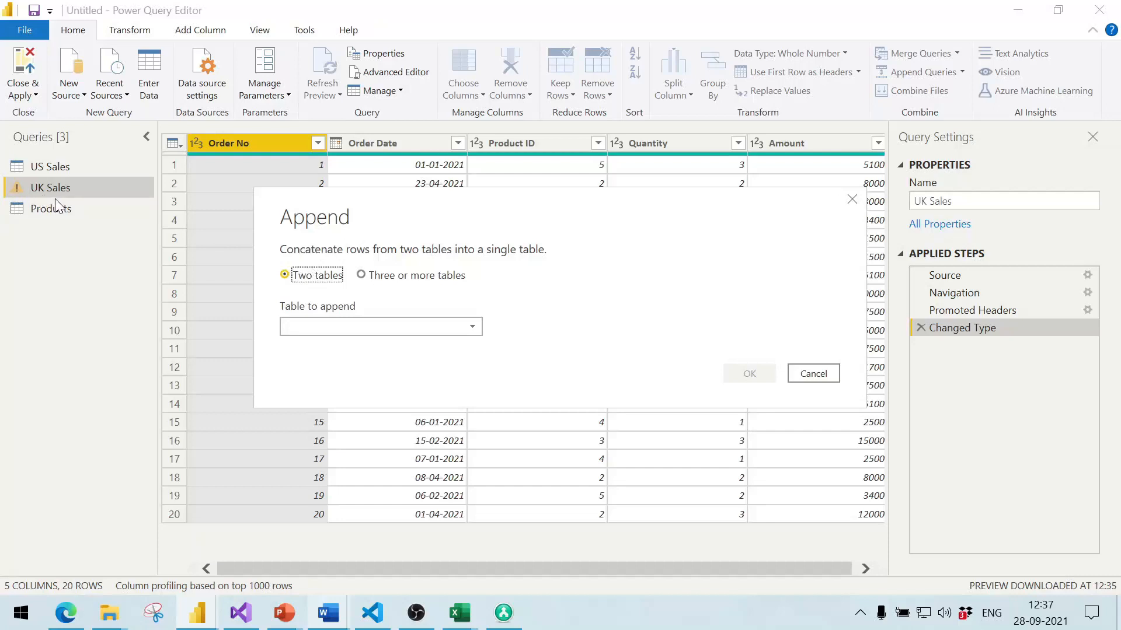
{"action": "key", "text": "Escape"}
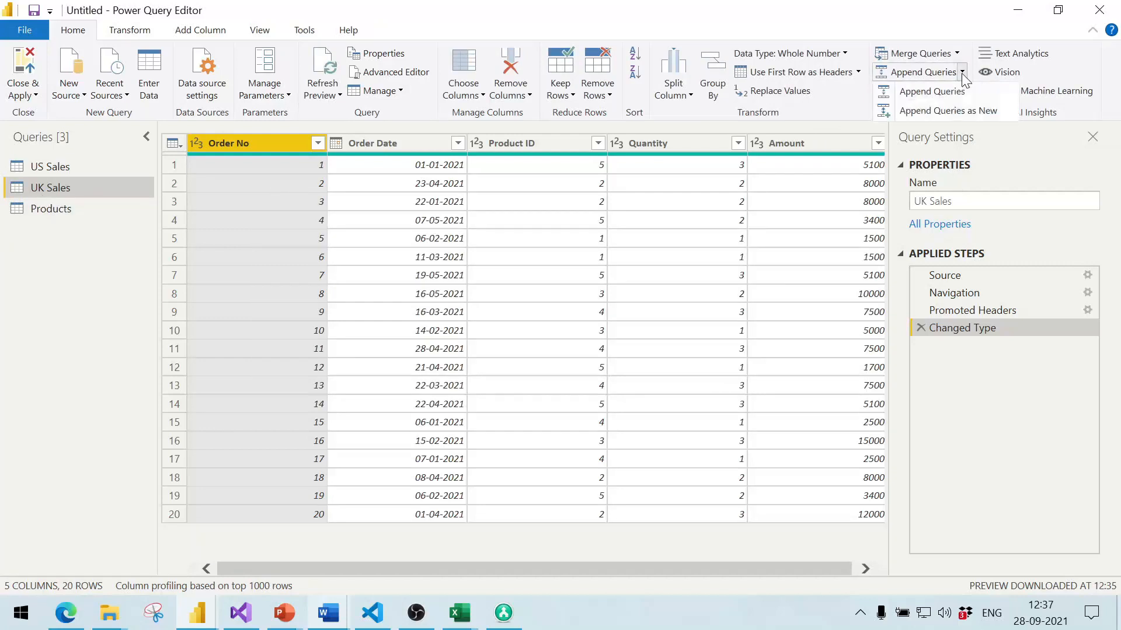
Append two tables as a new query, with UK Sales as the first table and US Sales as the second.
{"action": "left_click", "coordinate": [955, 111]}
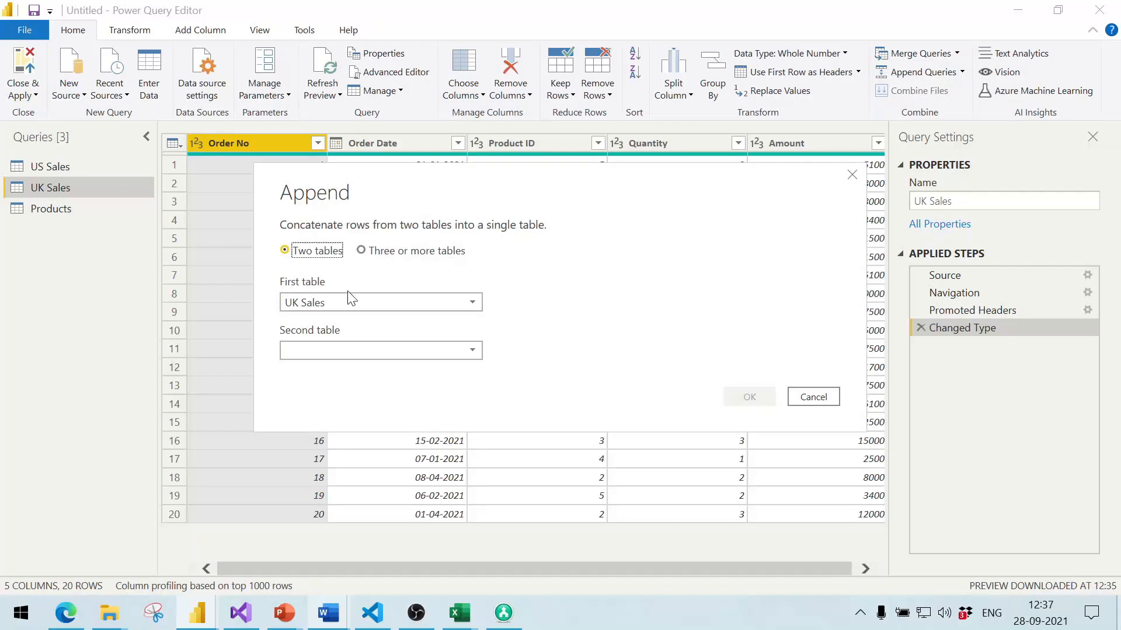
{"action": "left_click", "coordinate": [337, 345]}
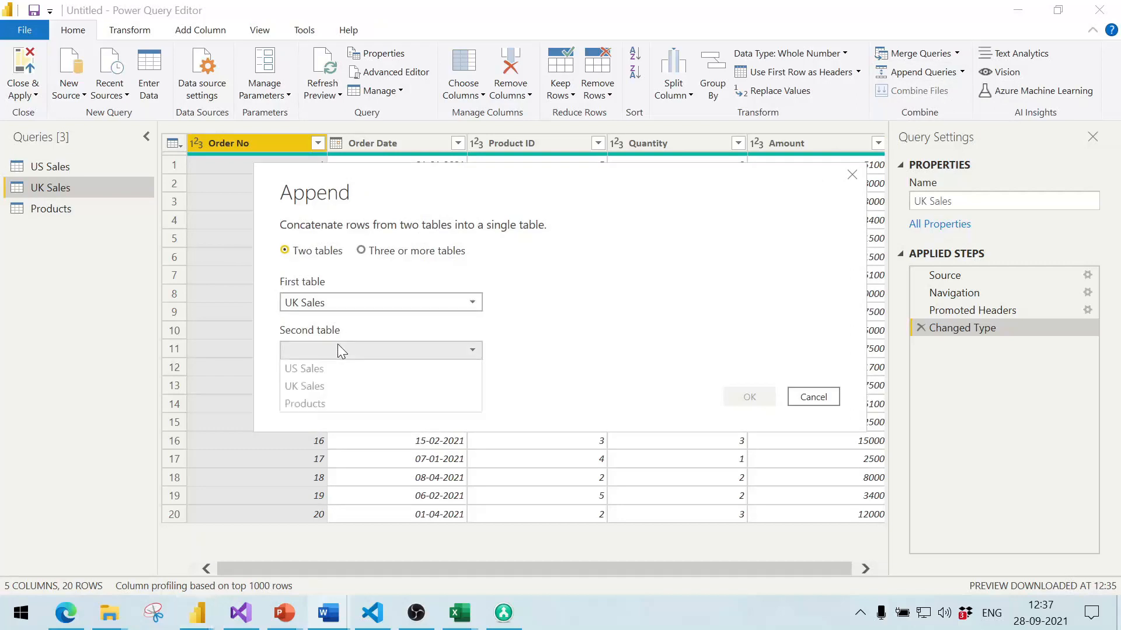
{"action": "left_click", "coordinate": [318, 369]}
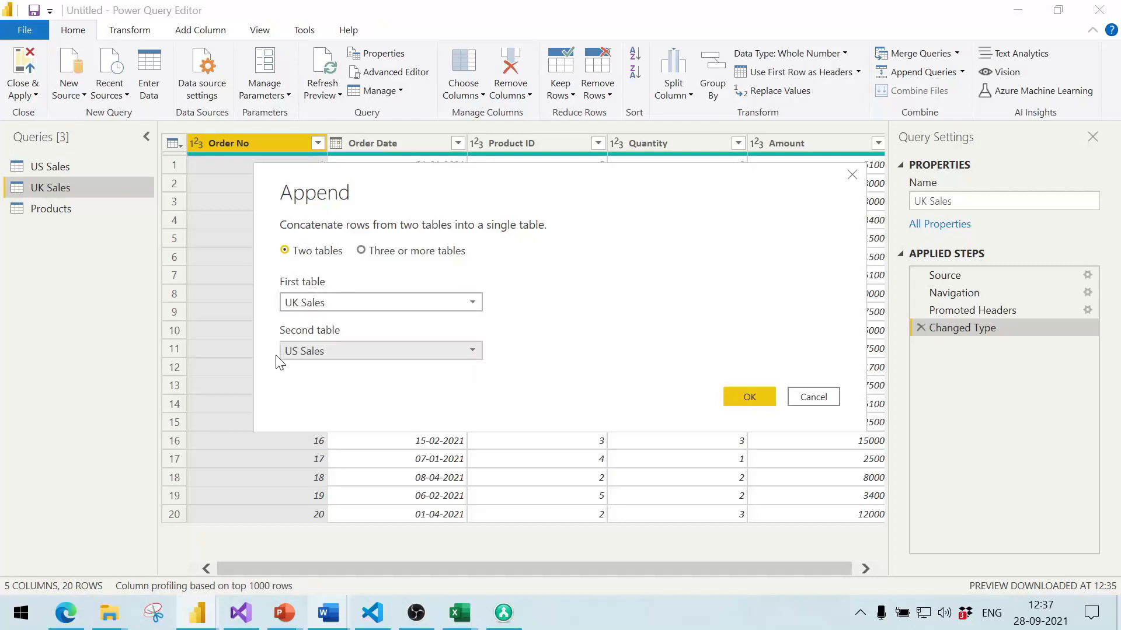
{"action": "left_click", "coordinate": [395, 252]}
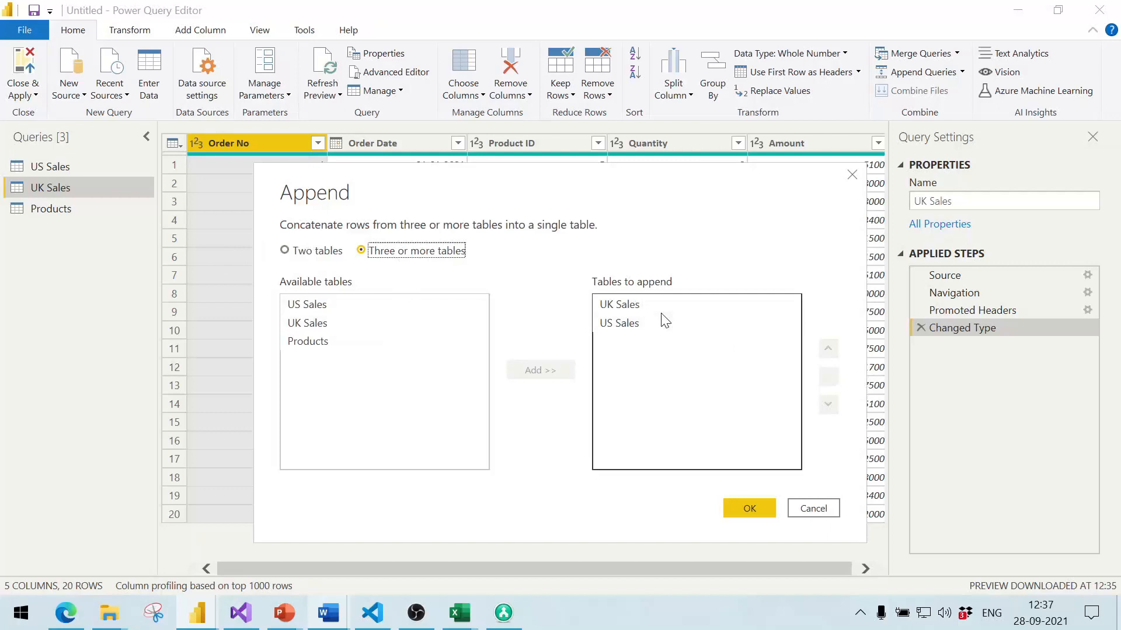
{"action": "left_click", "coordinate": [316, 253]}
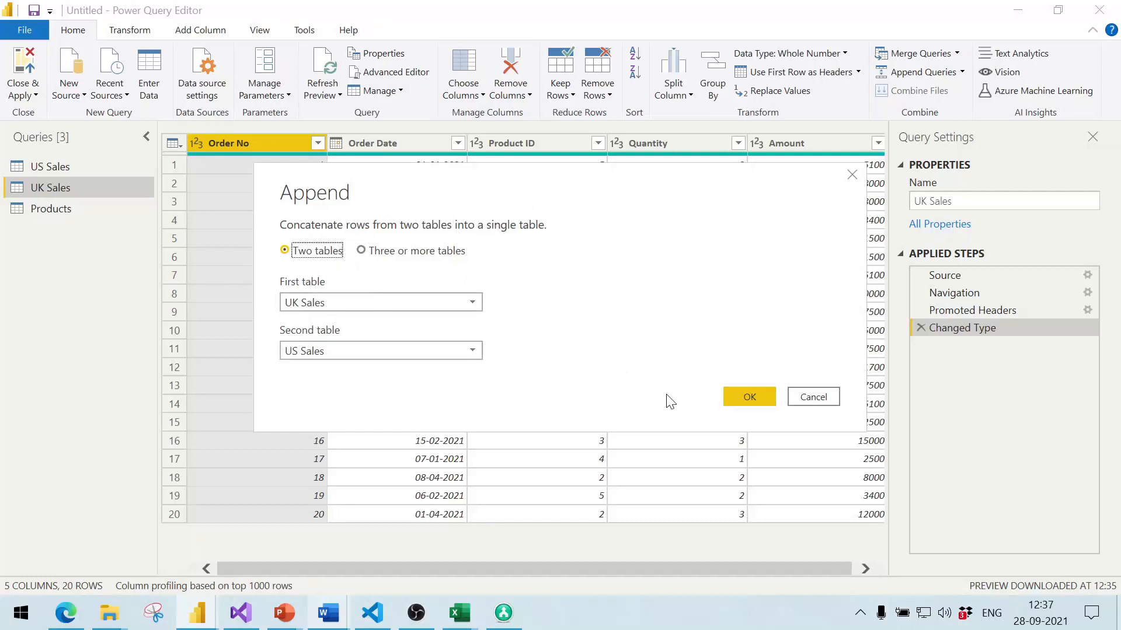
{"action": "left_click", "coordinate": [750, 399]}
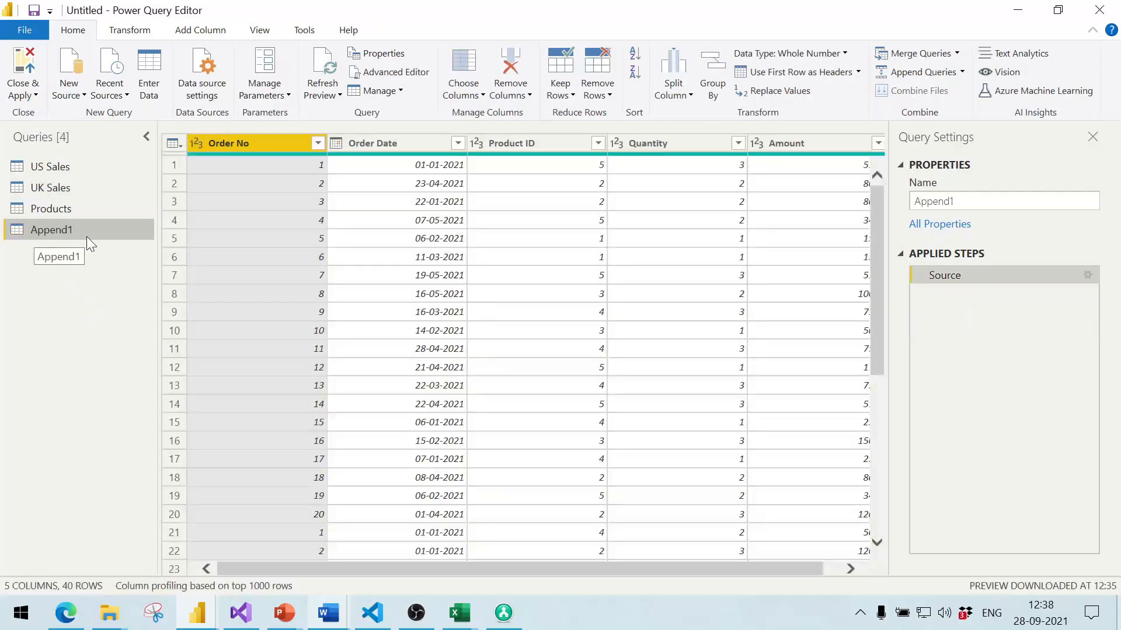
Rename the newly appended query to Sales.
{"action": "double_click", "coordinate": [86, 233]}
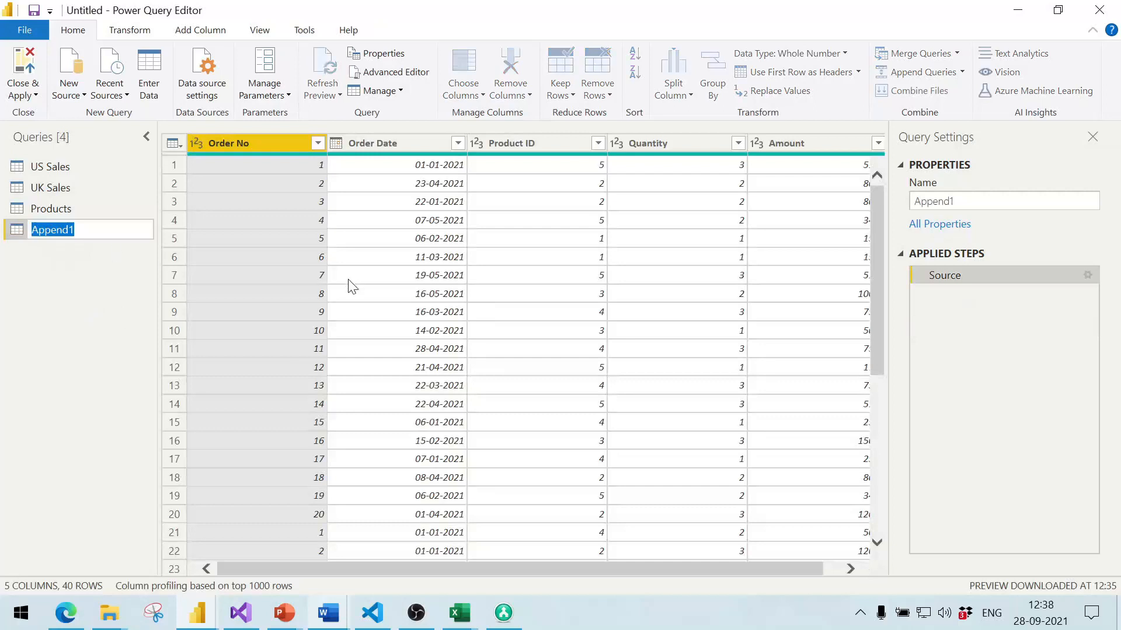
{"action": "type", "text": "Sales"}
{"action": "key", "text": "Return"}
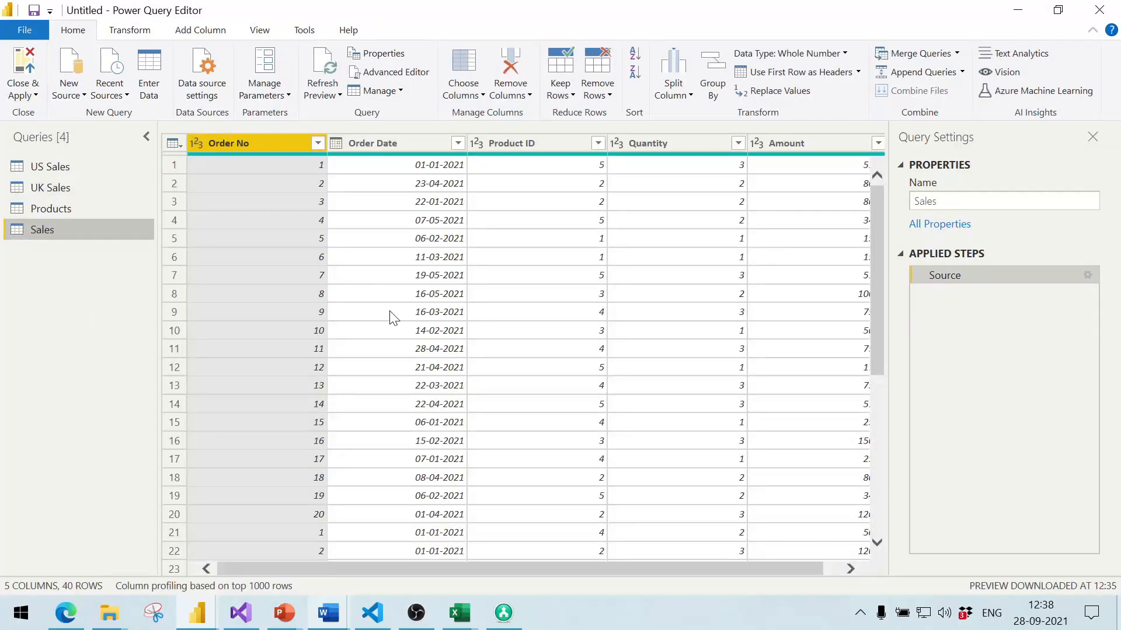
{"action": "left_click_drag", "start_coordinate": [528, 568], "coordinate": [721, 560]}
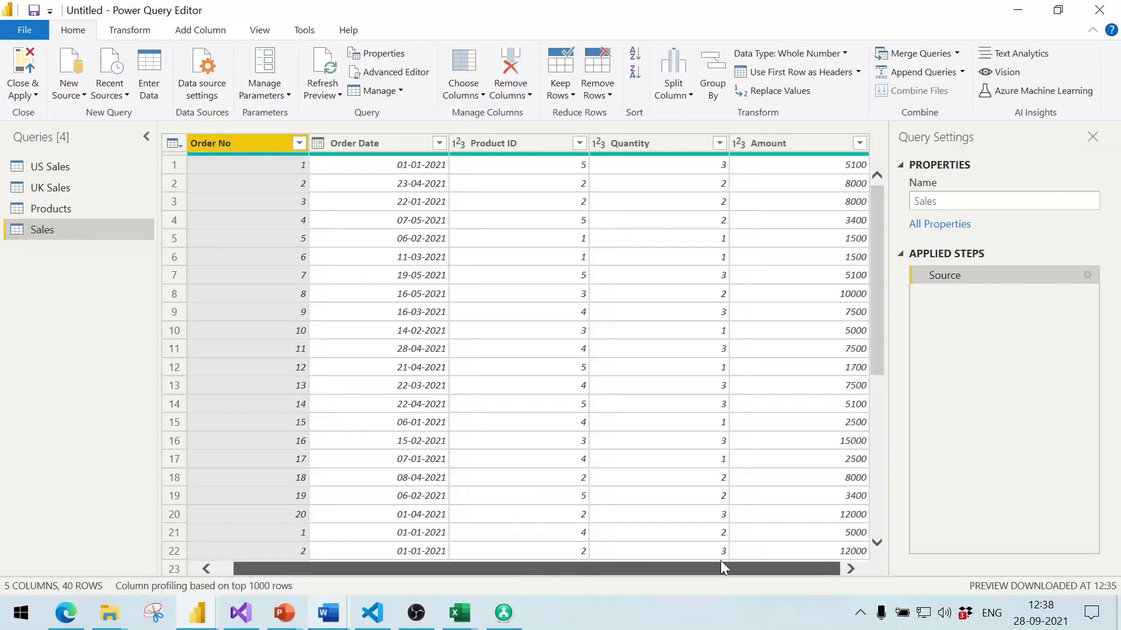
{"action": "left_click_drag", "start_coordinate": [615, 573], "coordinate": [512, 577]}
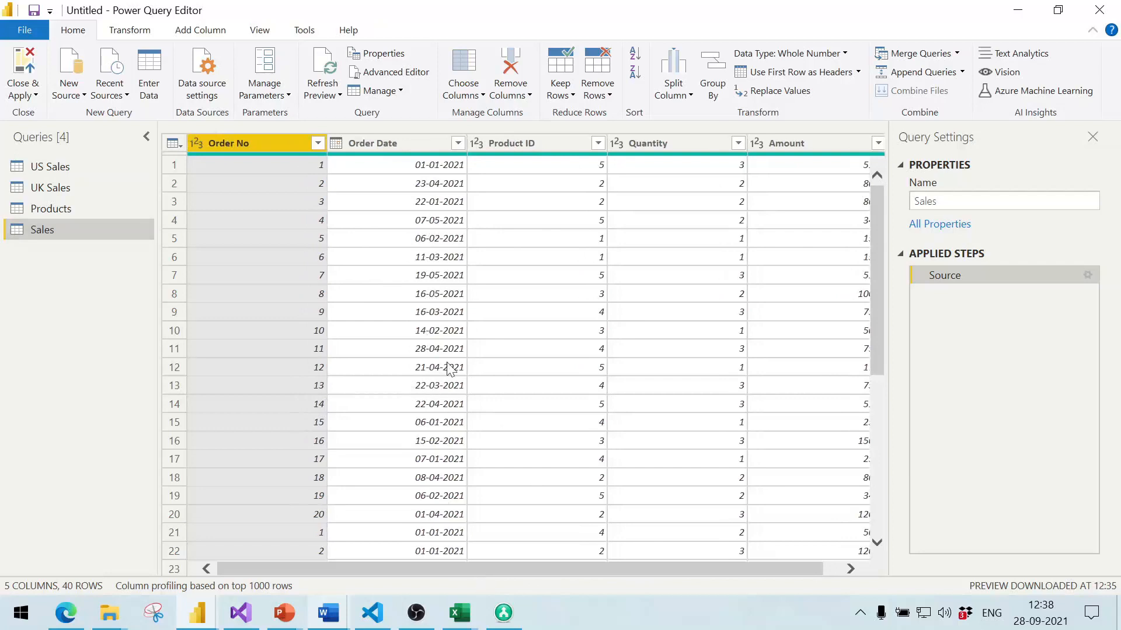
Examine the appended UK and US rows in the Sales query from first to last.
{"action": "left_click", "coordinate": [397, 204]}
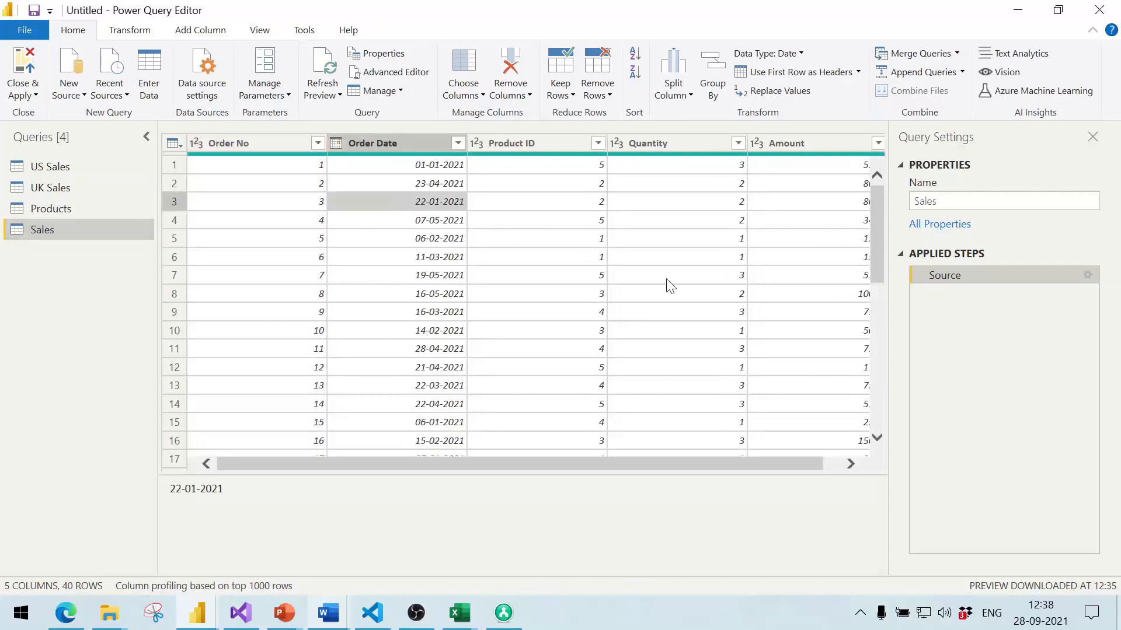
{"action": "scroll", "coordinate": [509, 338], "scroll_direction": "down", "scroll_amount": 3}
{"action": "scroll", "coordinate": [511, 337], "scroll_direction": "down", "scroll_amount": 5}
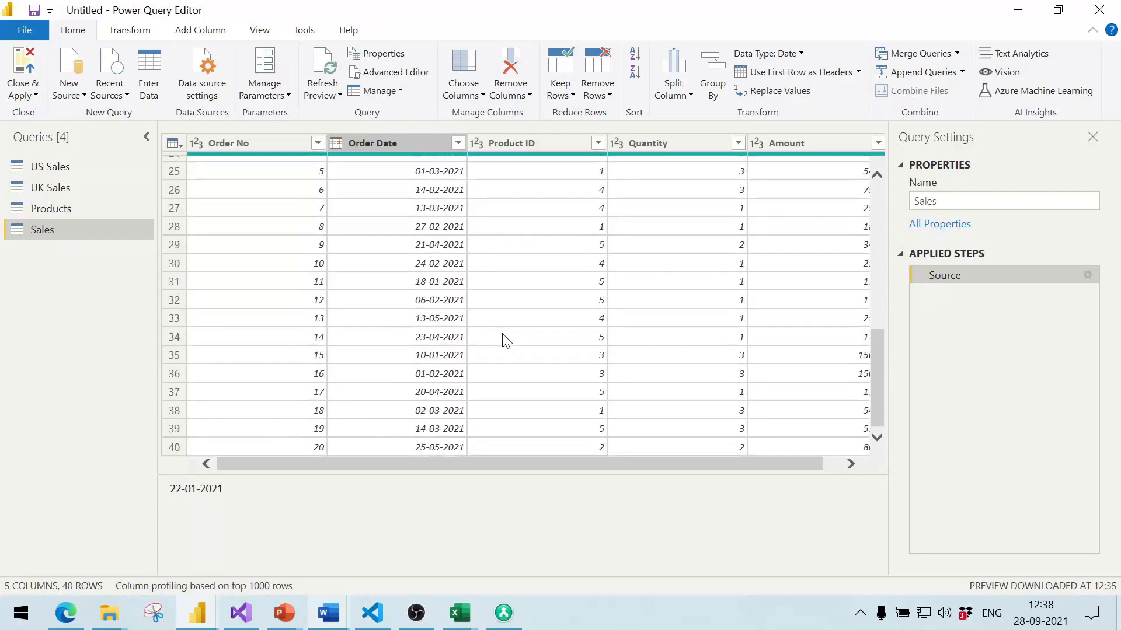
{"action": "scroll", "coordinate": [502, 339], "scroll_direction": "up", "scroll_amount": 4}
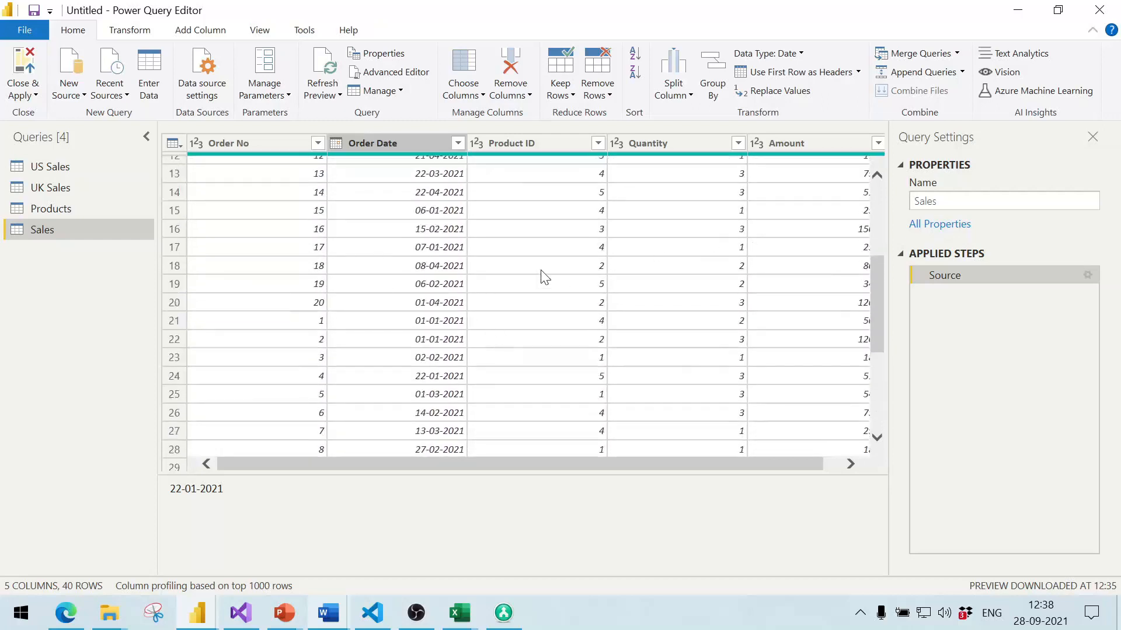
{"action": "scroll", "coordinate": [541, 358], "scroll_direction": "up", "scroll_amount": 4}
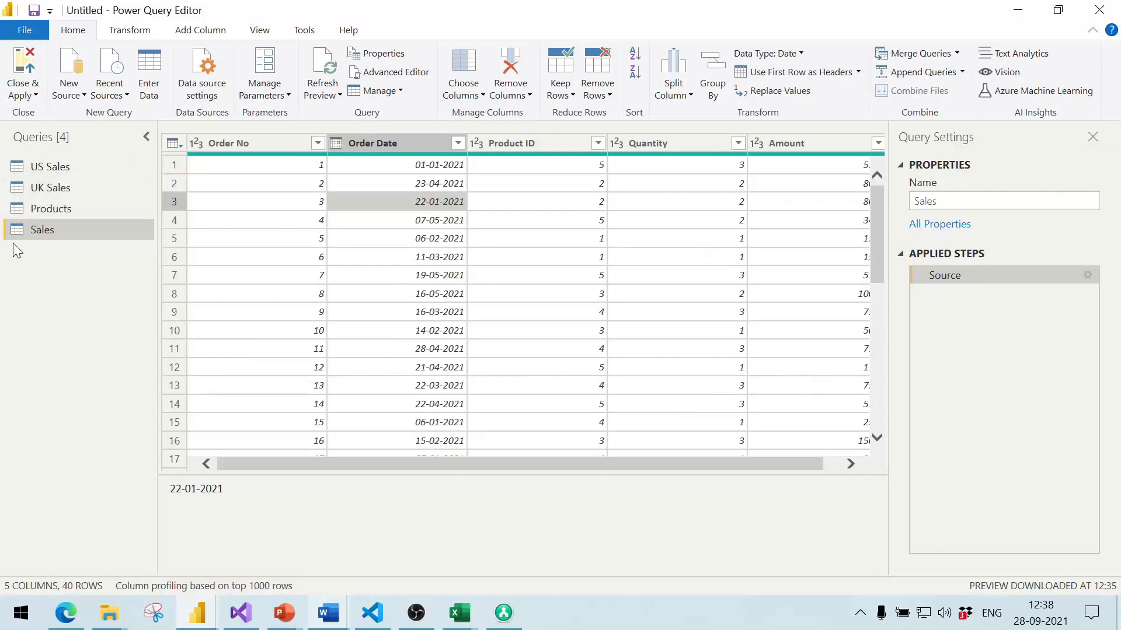
View the query dependencies to trace the Sales query back to its source tables and file, and close the diagram.
{"action": "left_click", "coordinate": [259, 31]}
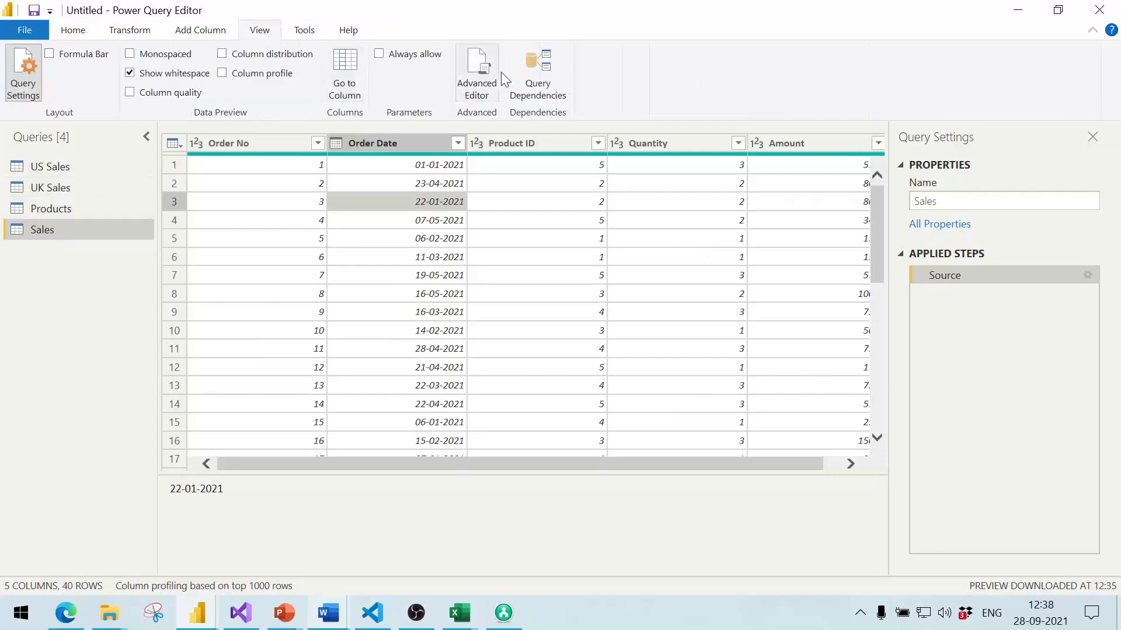
{"action": "left_click", "coordinate": [549, 74]}
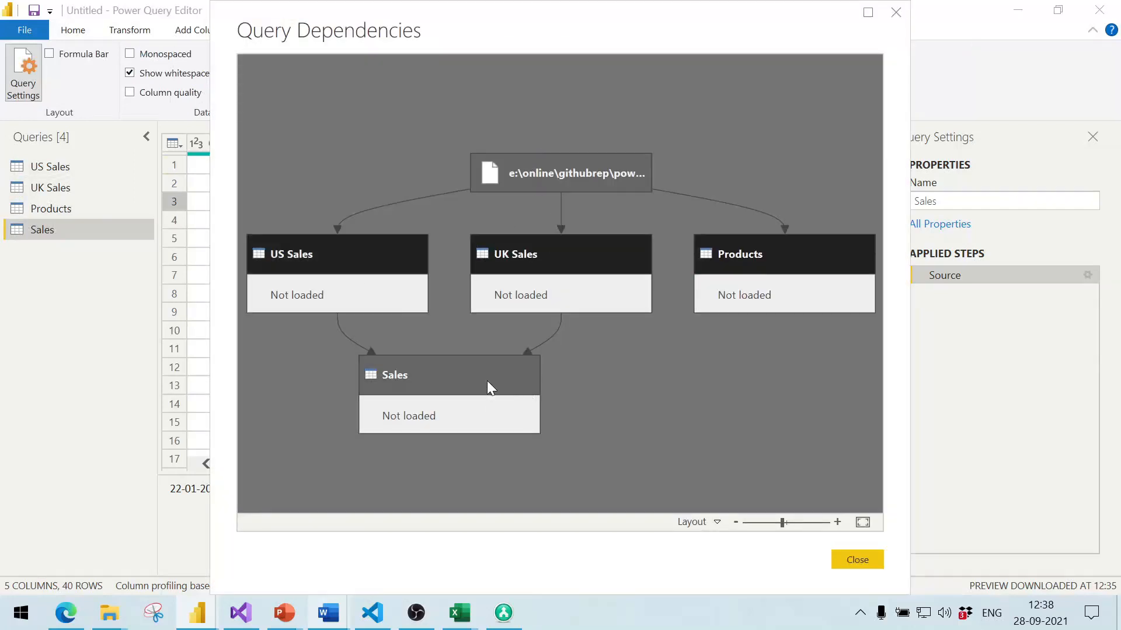
{"action": "left_click_drag", "start_coordinate": [487, 381], "coordinate": [538, 383]}
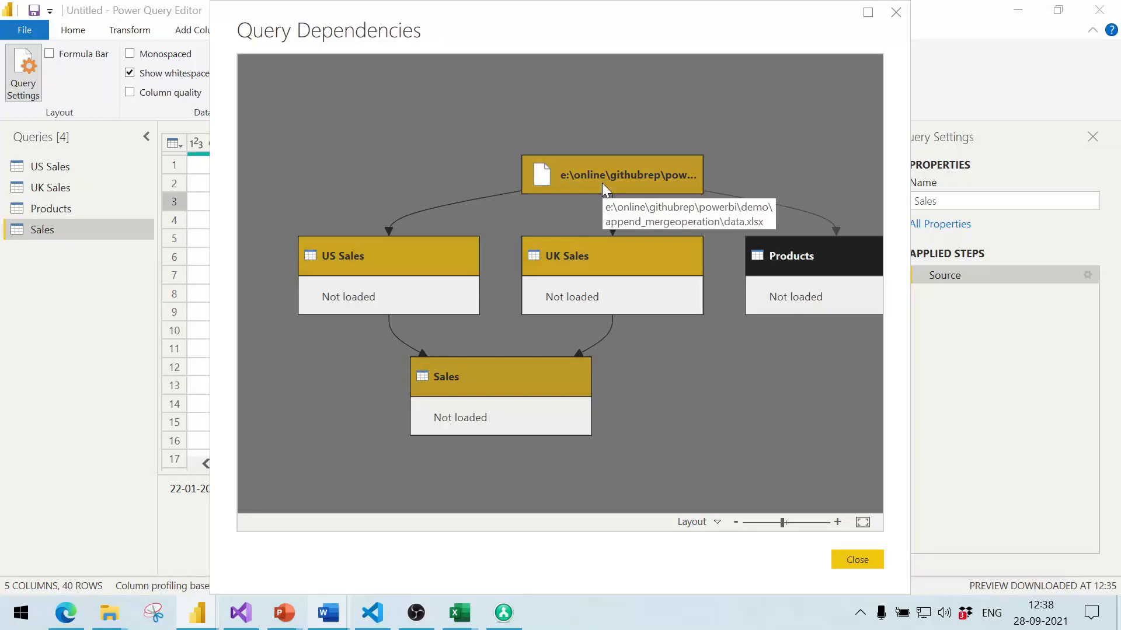
{"action": "left_click", "coordinate": [846, 568]}
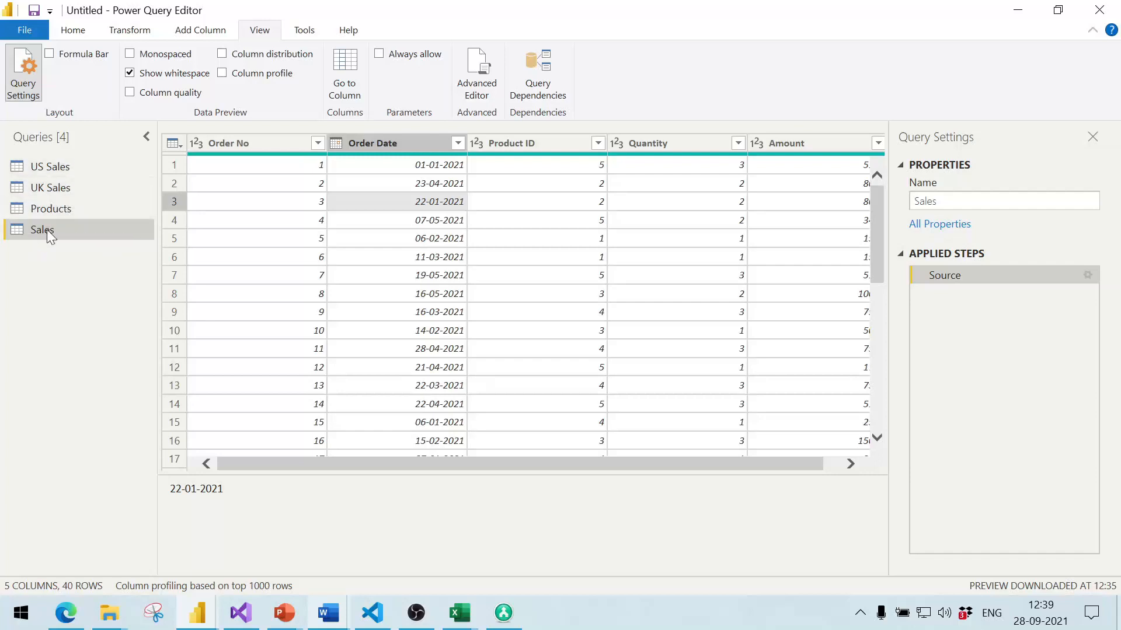
Disable loading into the model for the US Sales and UK Sales queries.
{"action": "left_click", "coordinate": [96, 164]}
{"action": "right_click", "coordinate": [90, 165]}
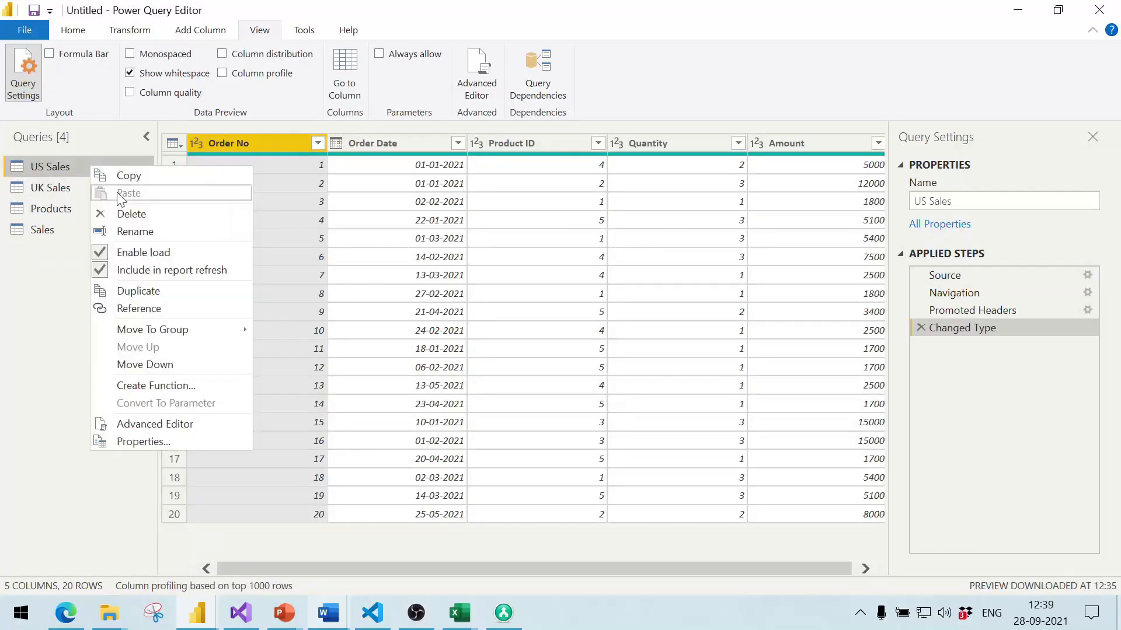
{"action": "left_click", "coordinate": [145, 255]}
{"action": "left_click", "coordinate": [86, 187]}
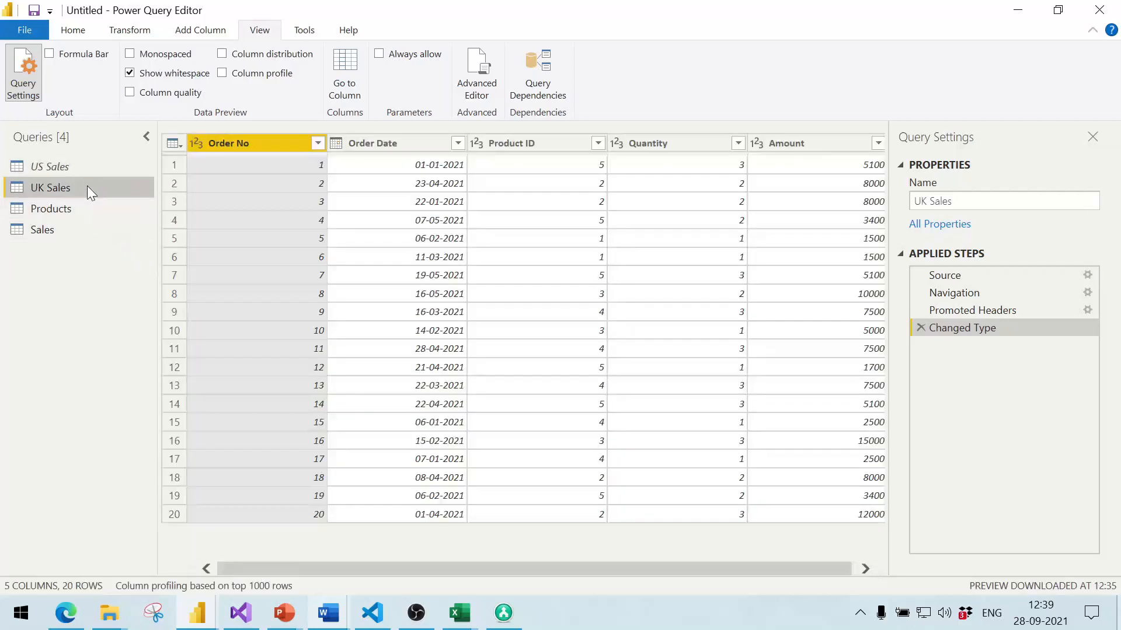
{"action": "right_click", "coordinate": [91, 193]}
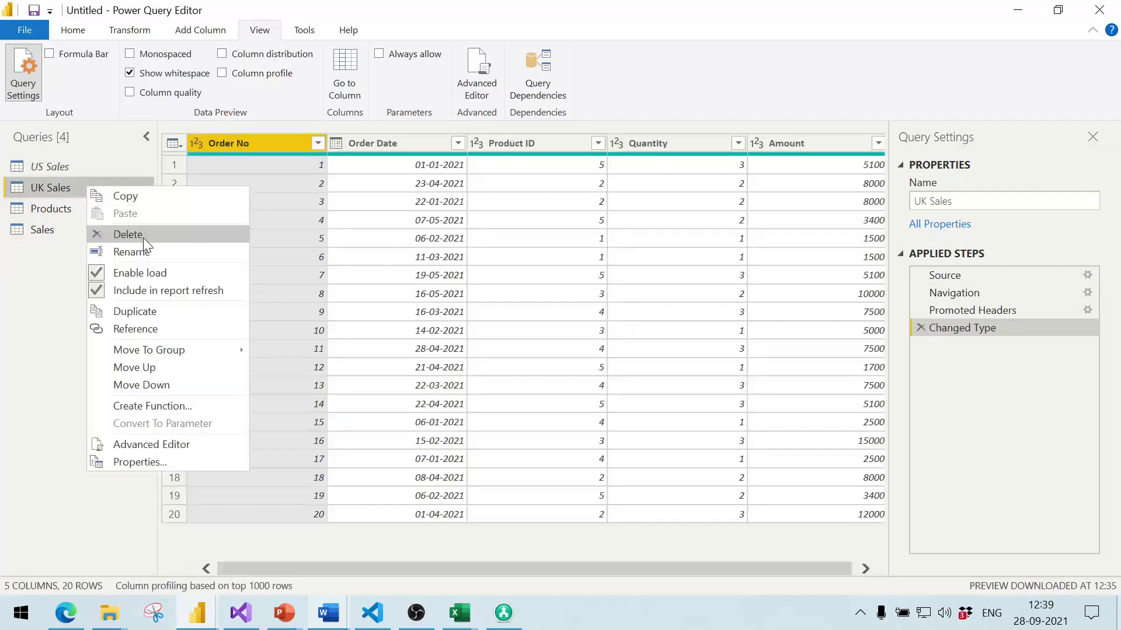
{"action": "left_click", "coordinate": [148, 270]}
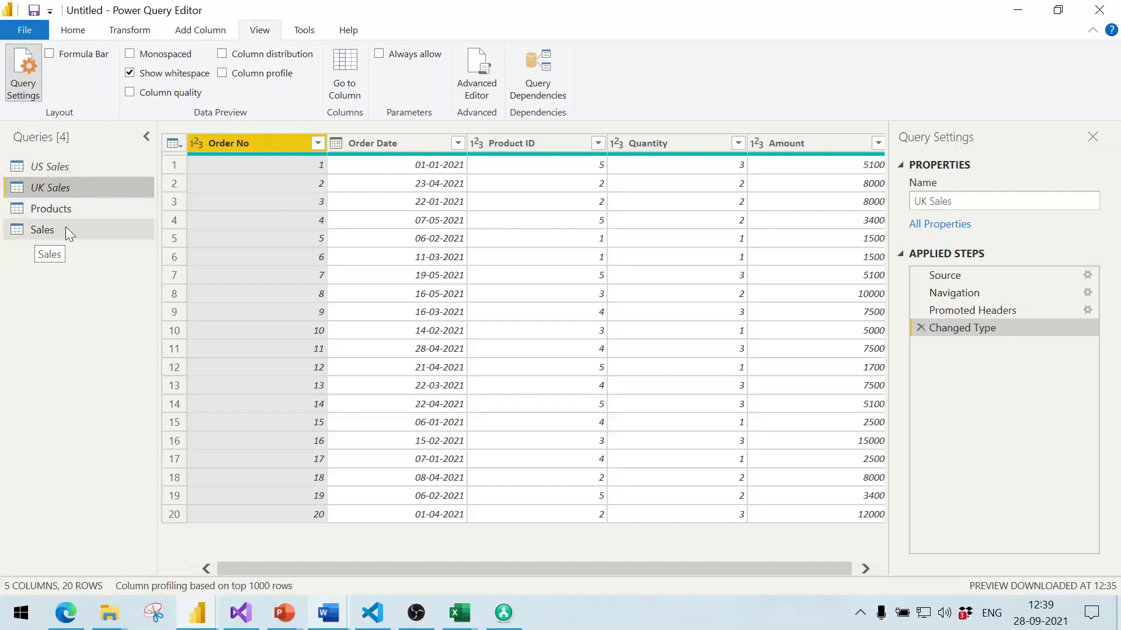
Close Power Query Editor and apply the query changes to the Power BI model.
{"action": "left_click", "coordinate": [74, 31]}
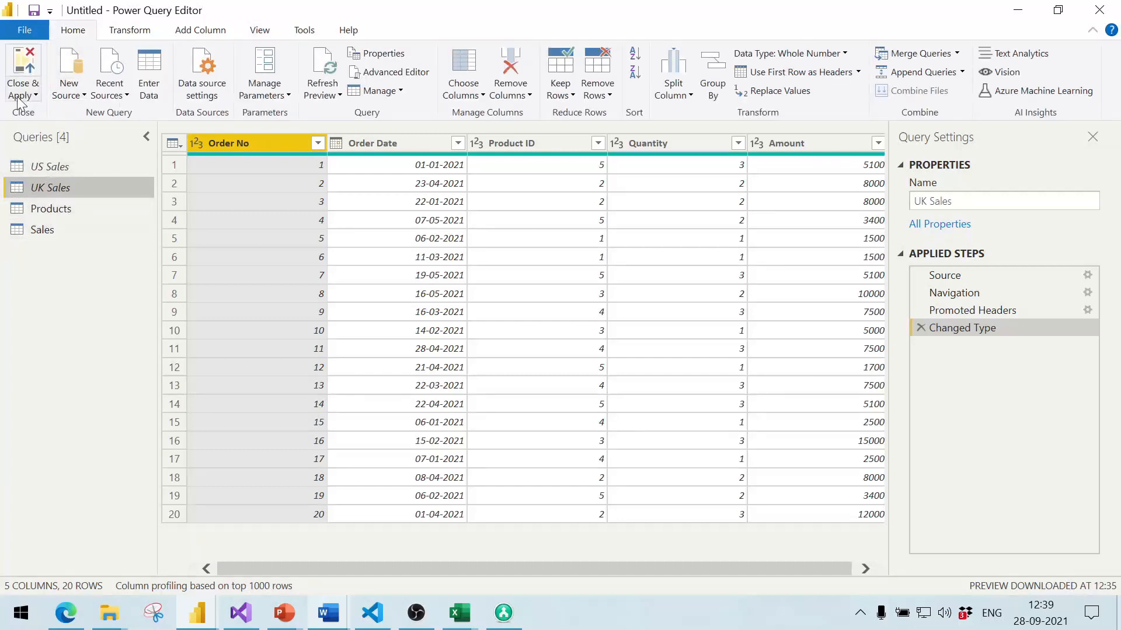
{"action": "left_click", "coordinate": [36, 96]}
{"action": "left_click", "coordinate": [41, 112]}
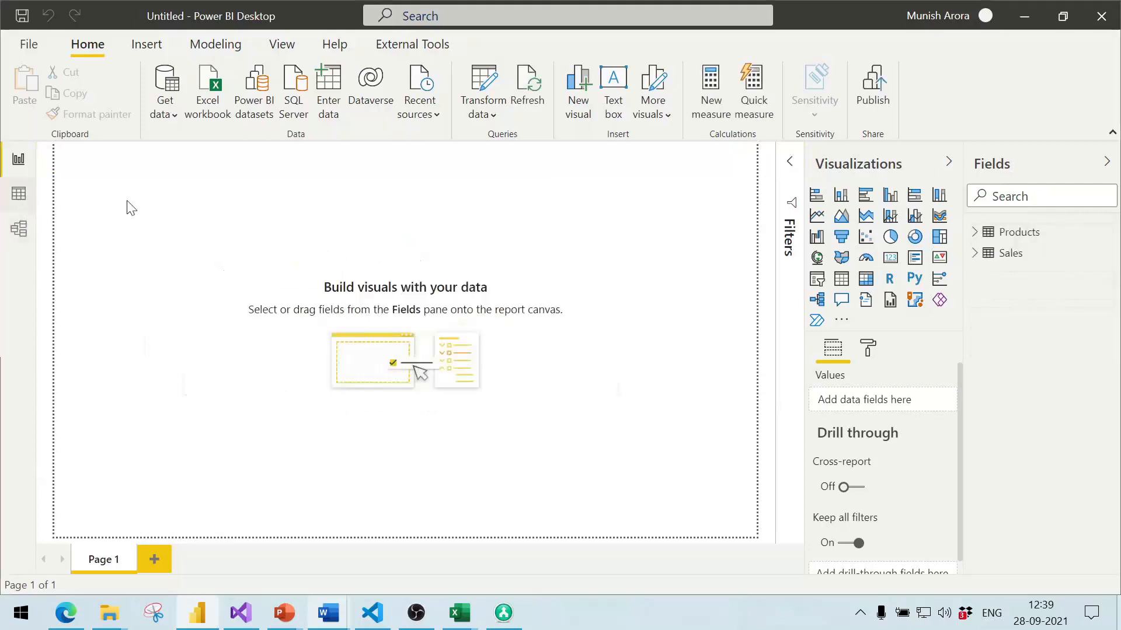
Examine the loaded Products and Sales tables in the data view, including the fields of Sales.
{"action": "left_click", "coordinate": [1011, 236]}
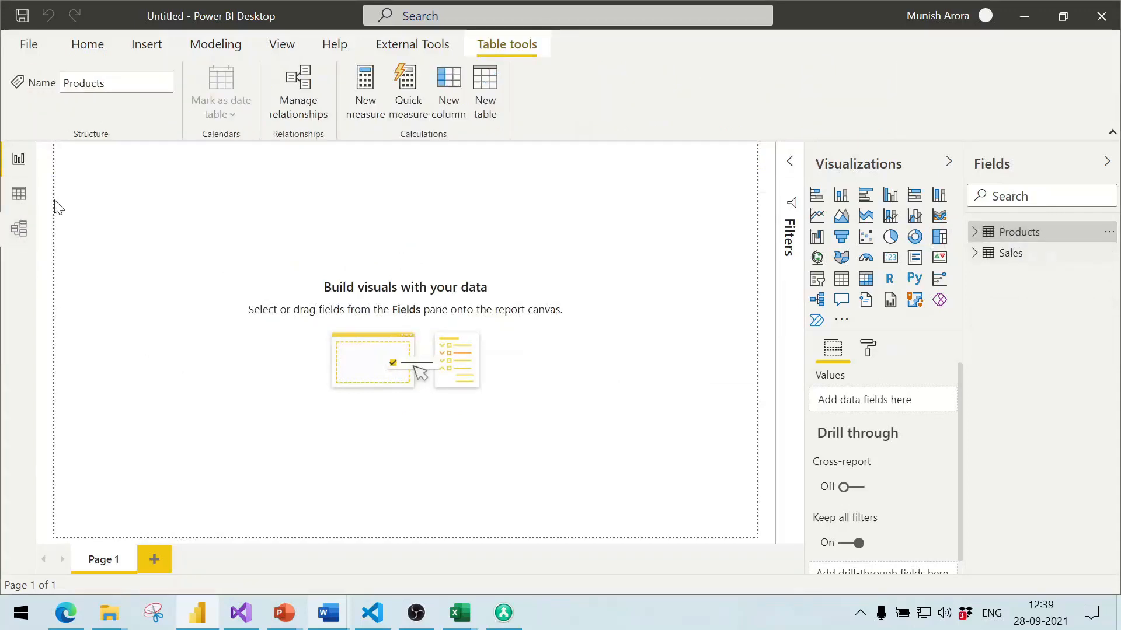
{"action": "left_click", "coordinate": [18, 195]}
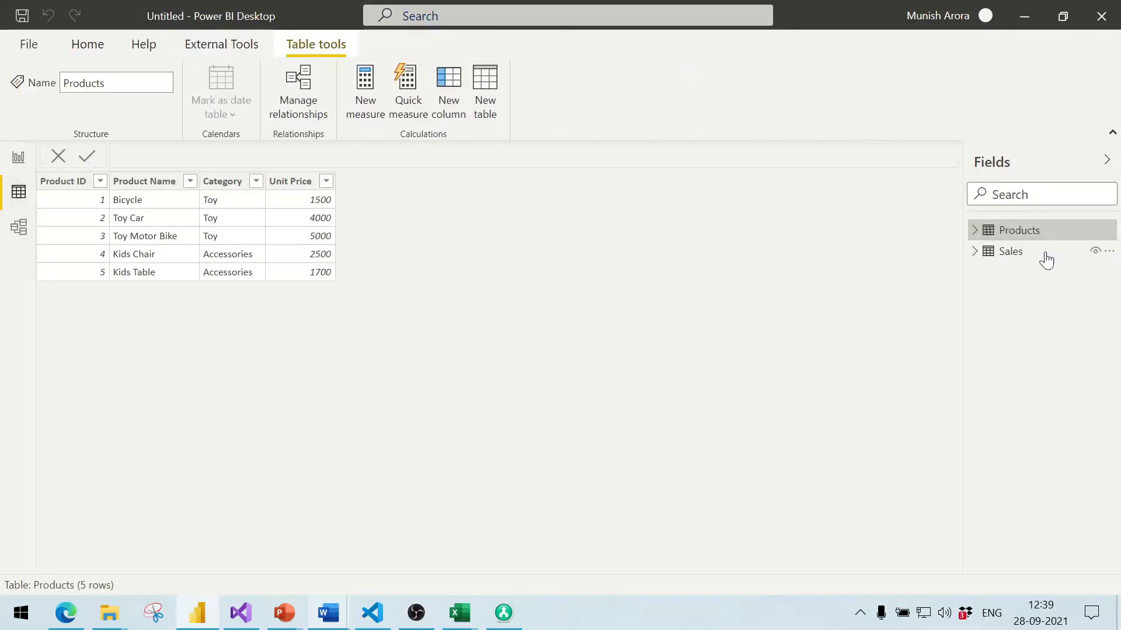
{"action": "left_click", "coordinate": [973, 254]}
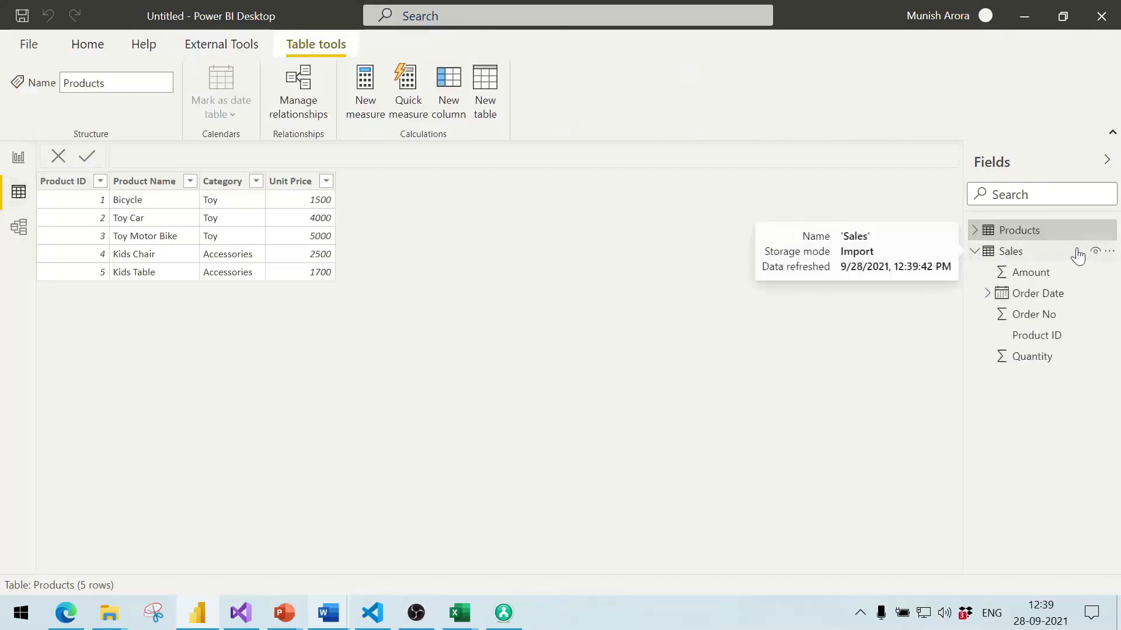
{"action": "left_click", "coordinate": [1048, 277]}
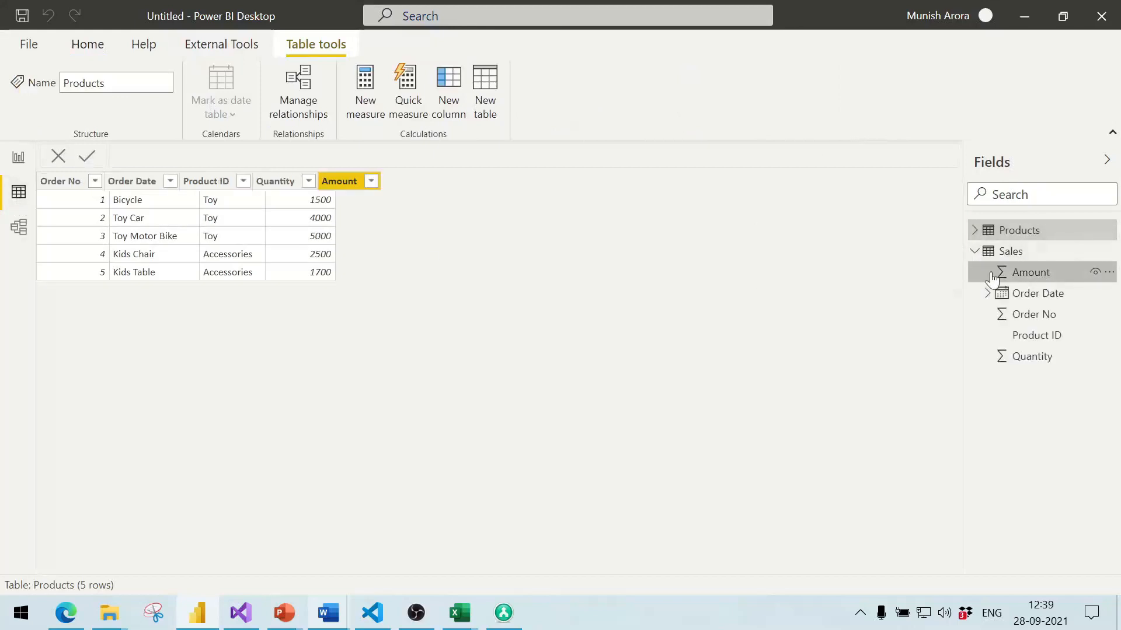
Show the model diagram and place the Sales table beside Products at the same height to inspect their relationship.
{"action": "left_click", "coordinate": [24, 235]}
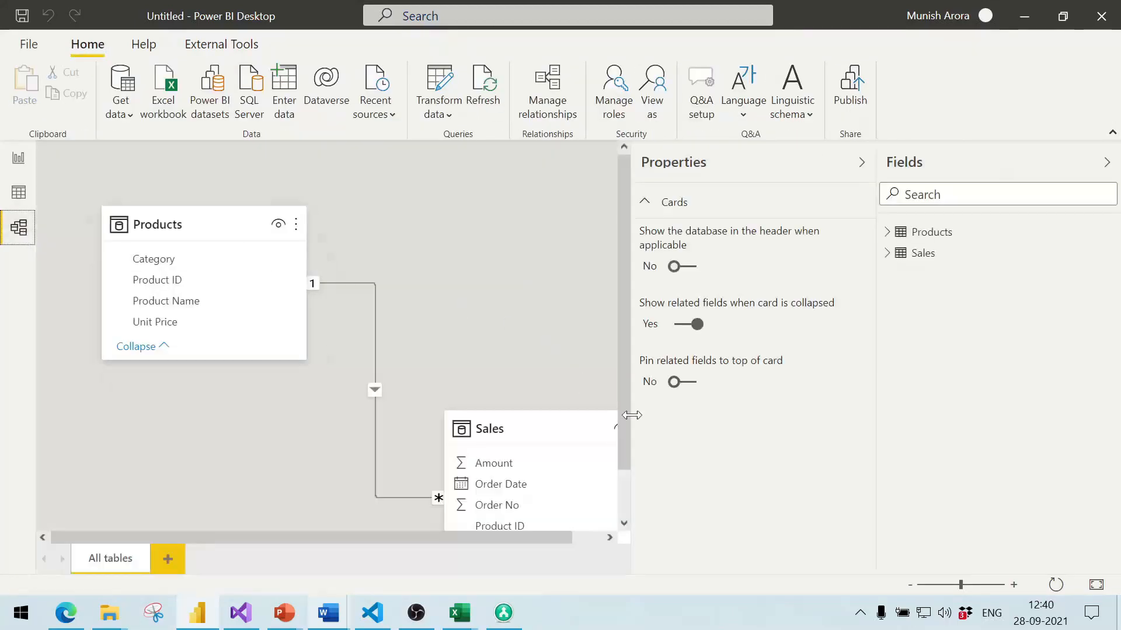
{"action": "left_click_drag", "start_coordinate": [516, 415], "coordinate": [468, 270]}
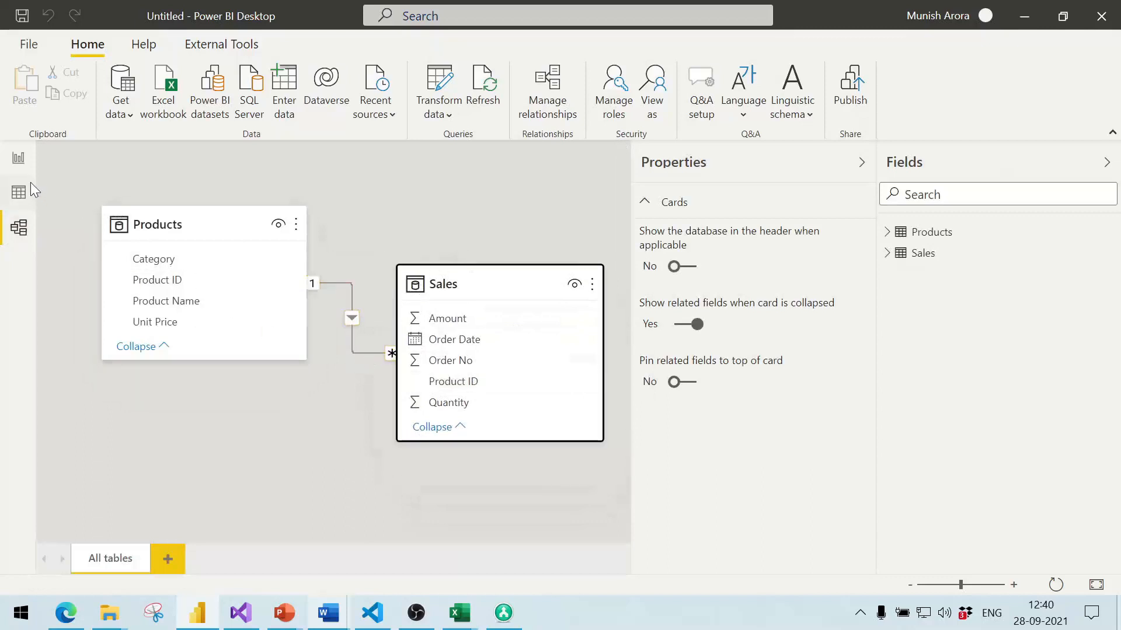
{"action": "left_click", "coordinate": [170, 224]}
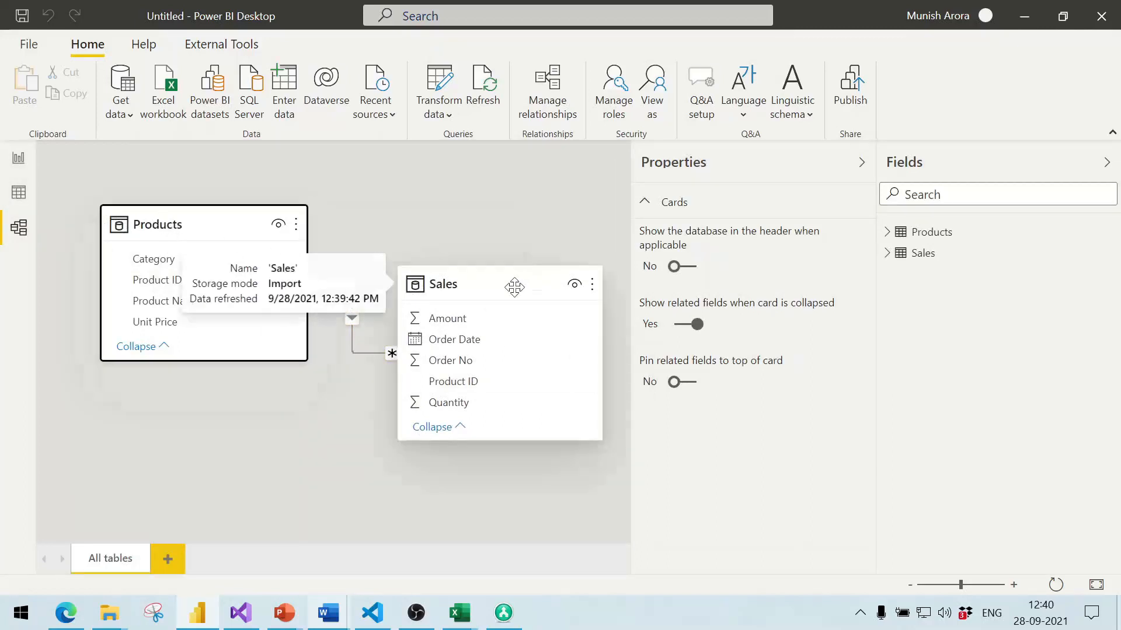
{"action": "left_click_drag", "start_coordinate": [512, 285], "coordinate": [520, 225]}
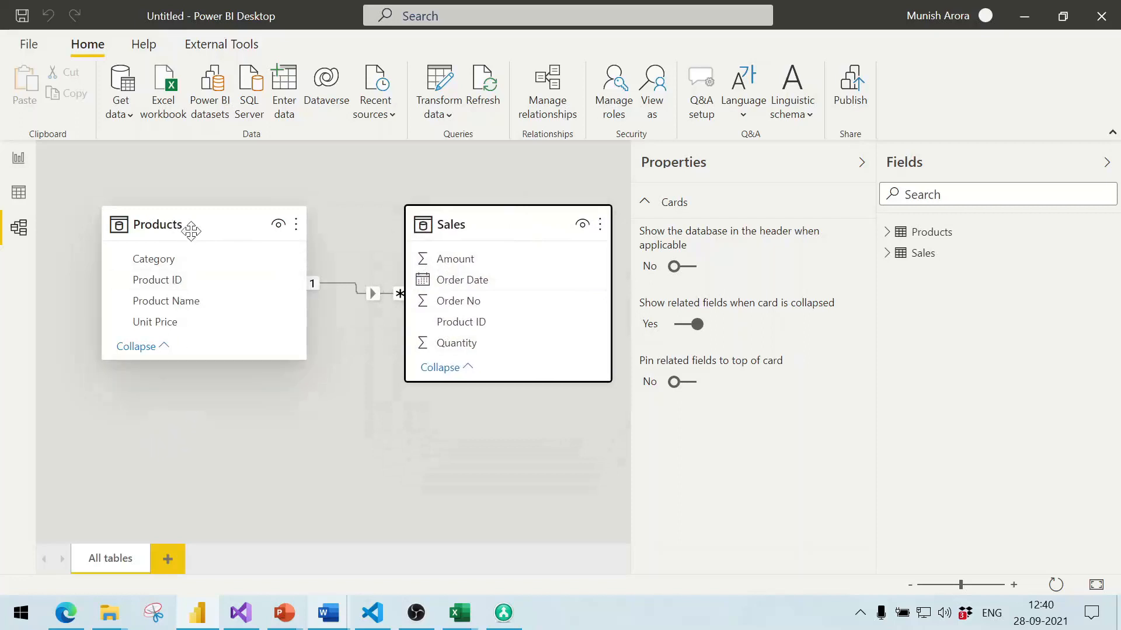
{"action": "mouse_move", "coordinate": [191, 231]}
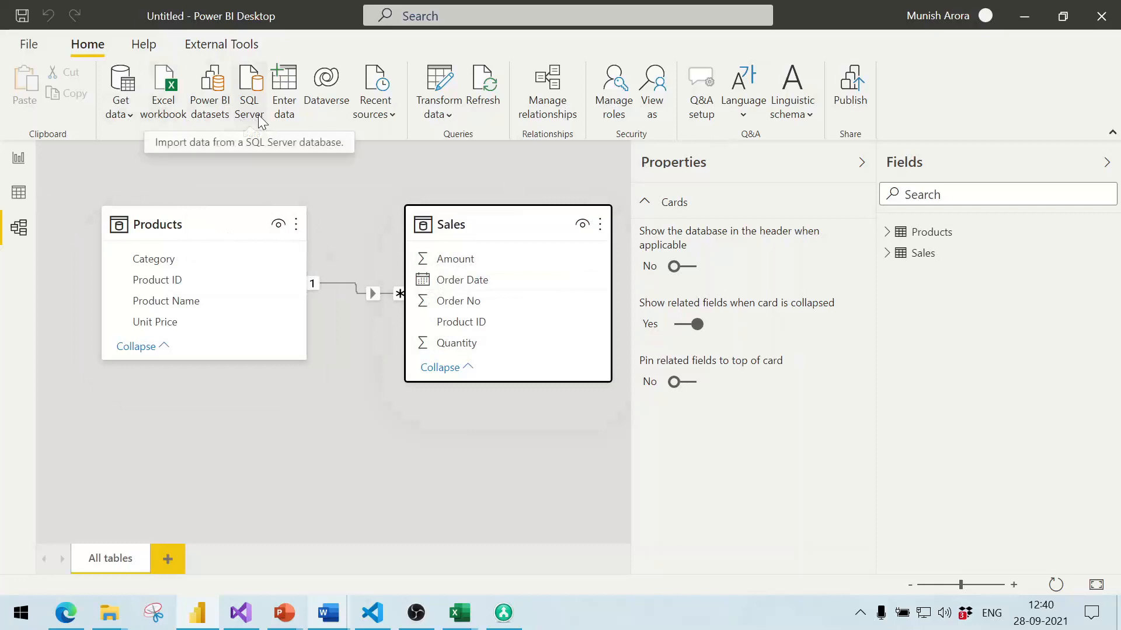
Reopen Power Query Editor to transform the data, and make Sales the active query.
{"action": "left_click", "coordinate": [450, 114]}
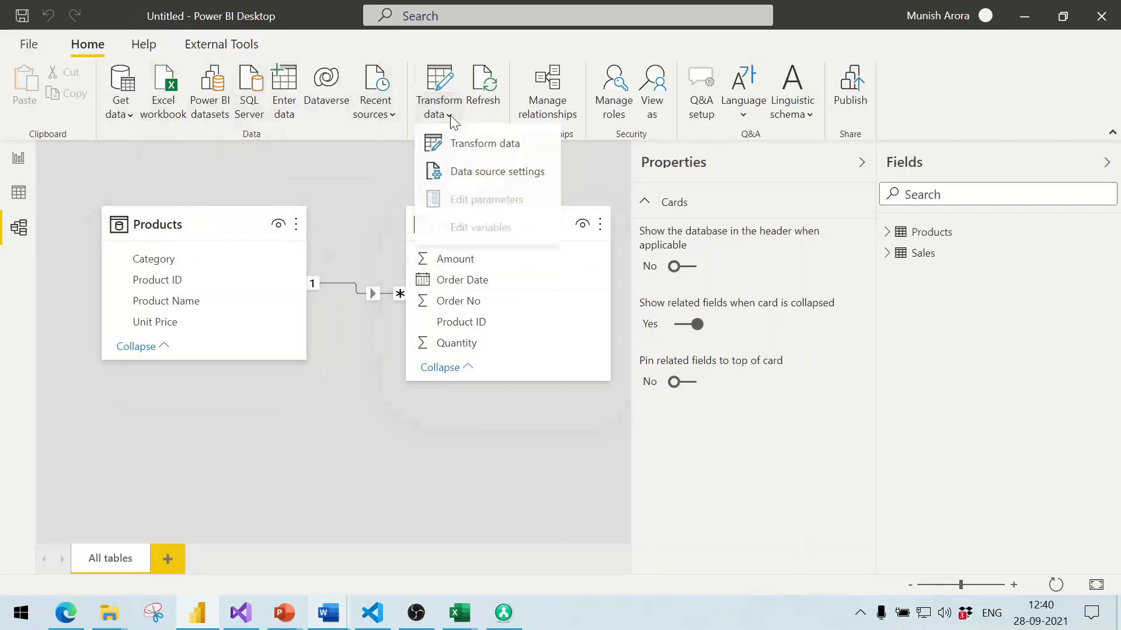
{"action": "left_click", "coordinate": [454, 131]}
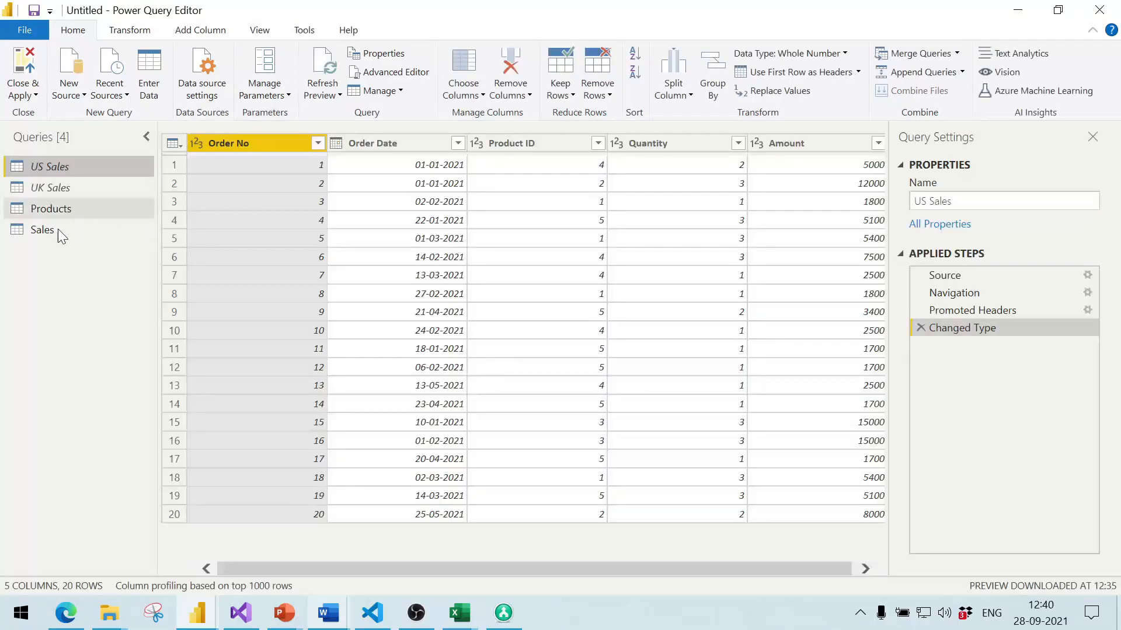
{"action": "left_click", "coordinate": [58, 229]}
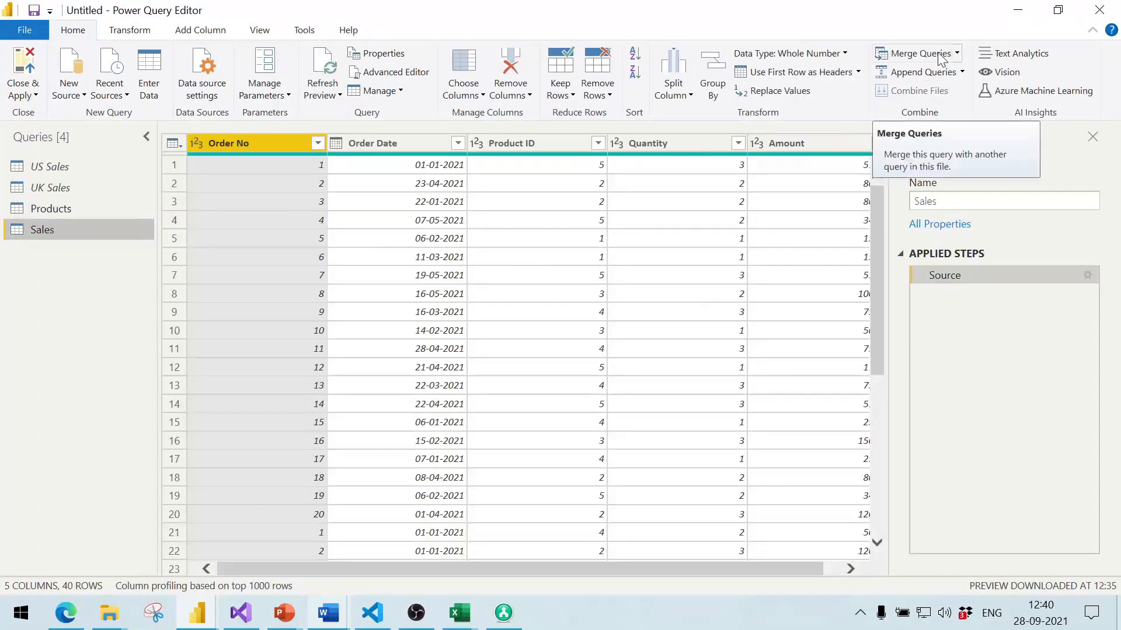
Merge Products into the Sales query, matching on Product ID in both tables with a Left Outer join.
{"action": "left_click", "coordinate": [958, 55]}
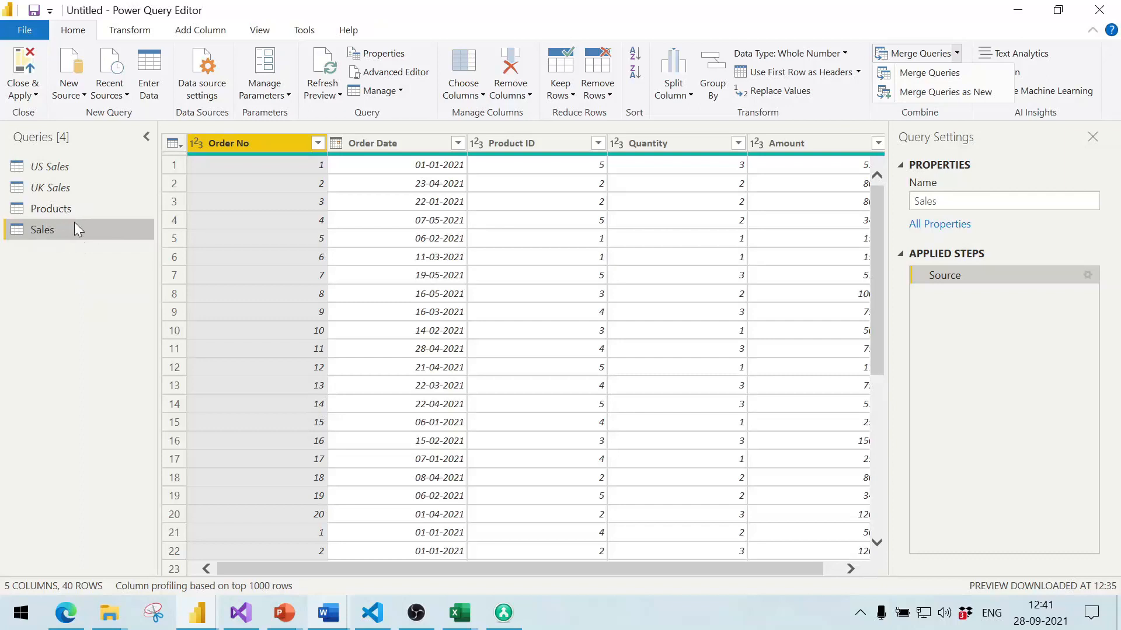
{"action": "left_click", "coordinate": [582, 573]}
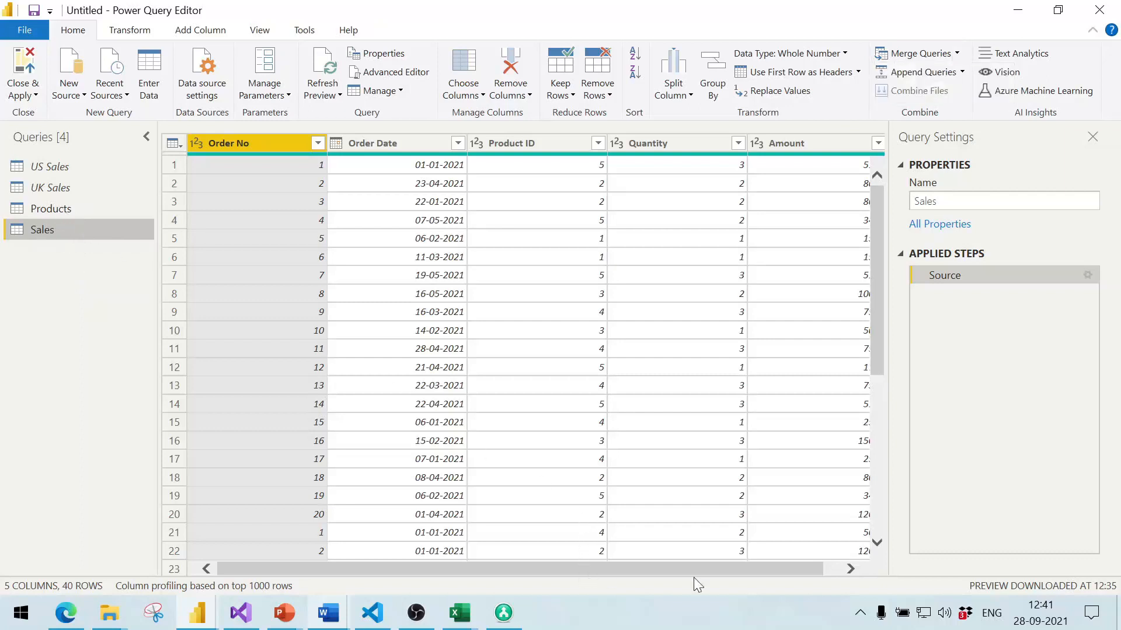
{"action": "left_click_drag", "start_coordinate": [735, 565], "coordinate": [826, 566]}
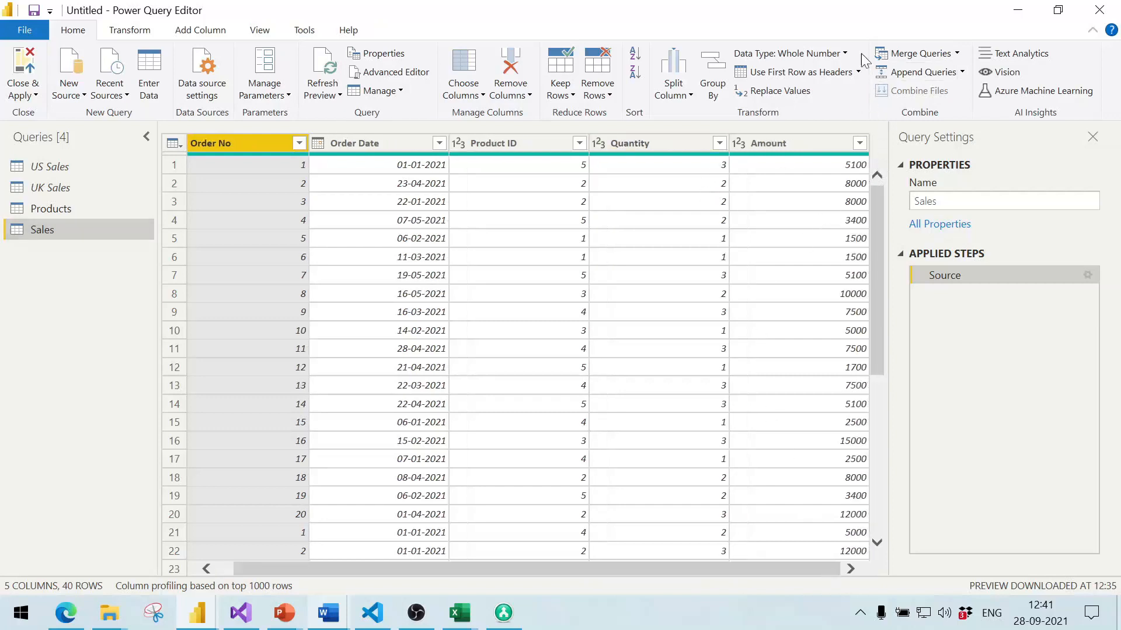
{"action": "left_click", "coordinate": [908, 51]}
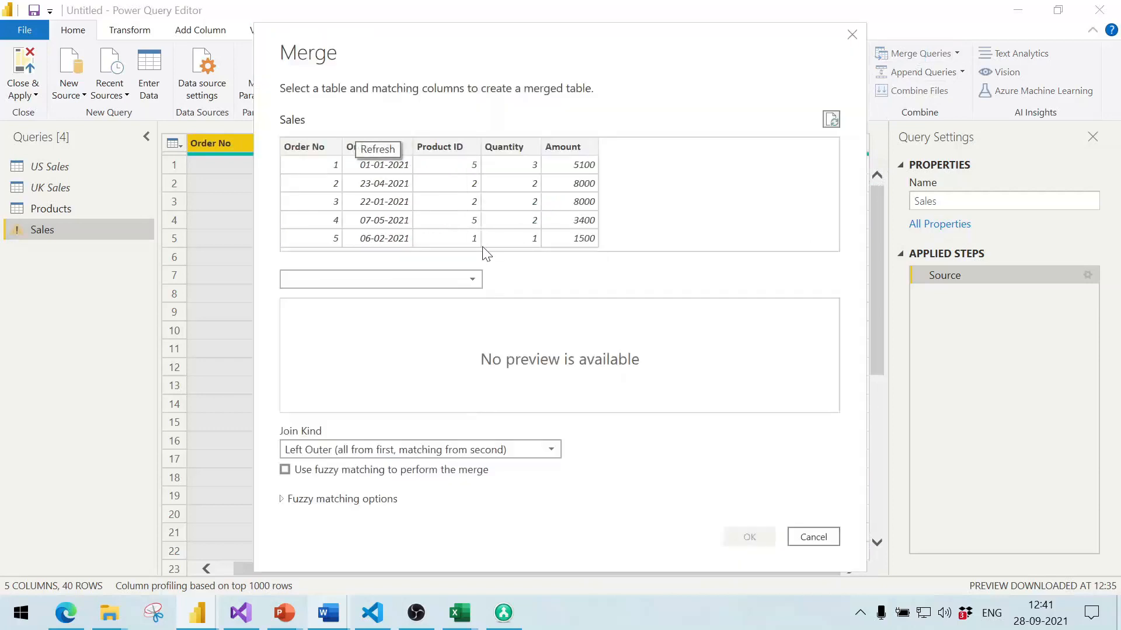
{"action": "left_click", "coordinate": [338, 279]}
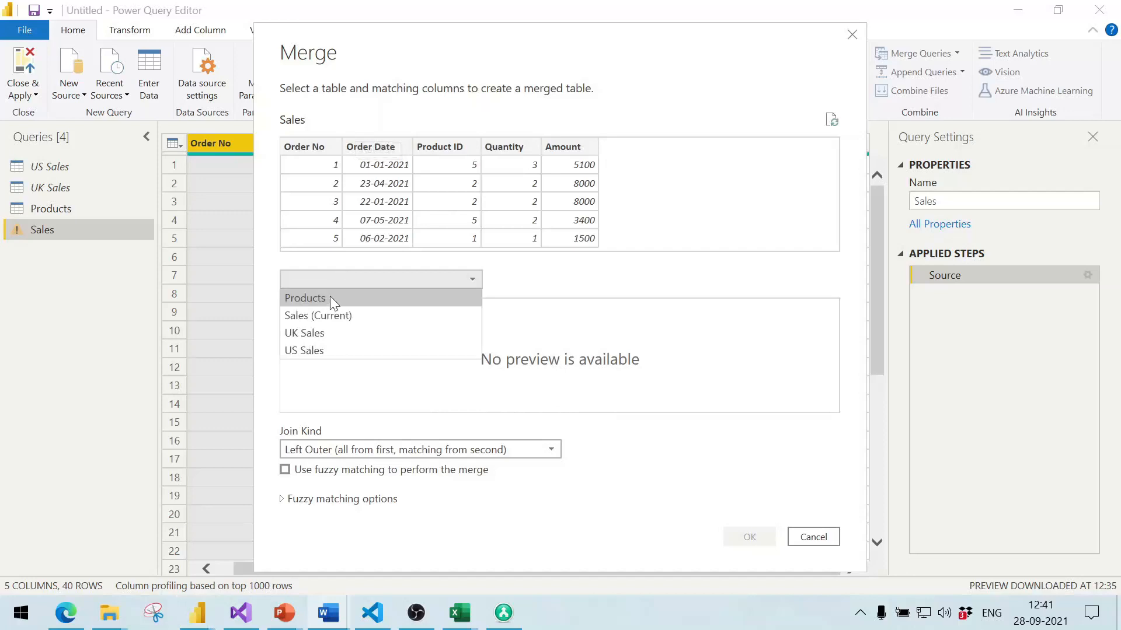
{"action": "left_click", "coordinate": [325, 299]}
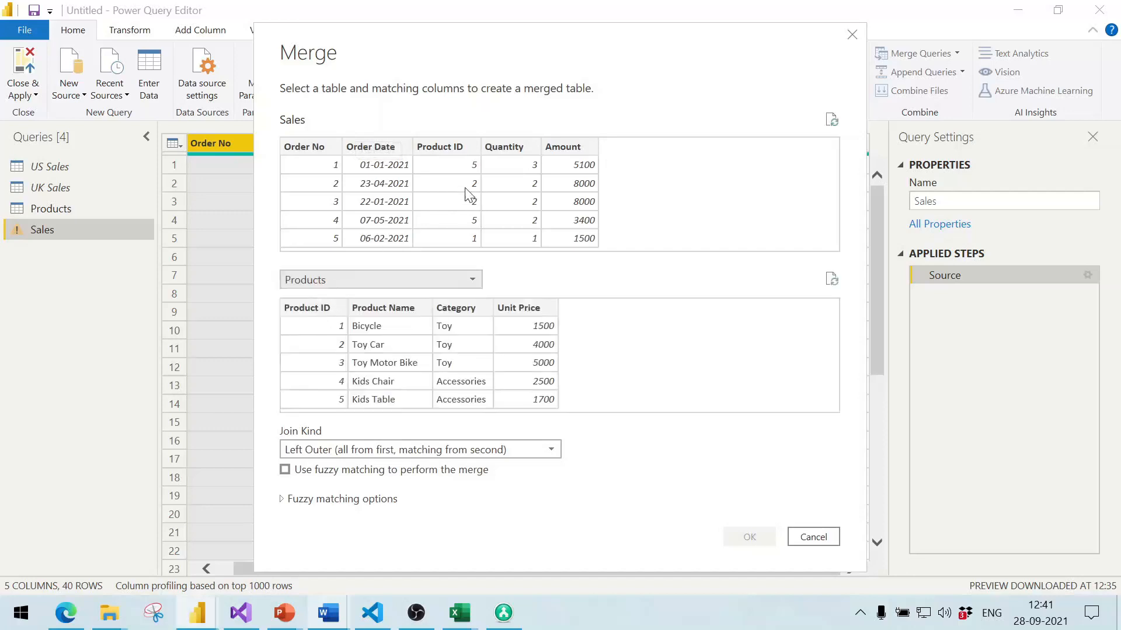
{"action": "left_click", "coordinate": [445, 146]}
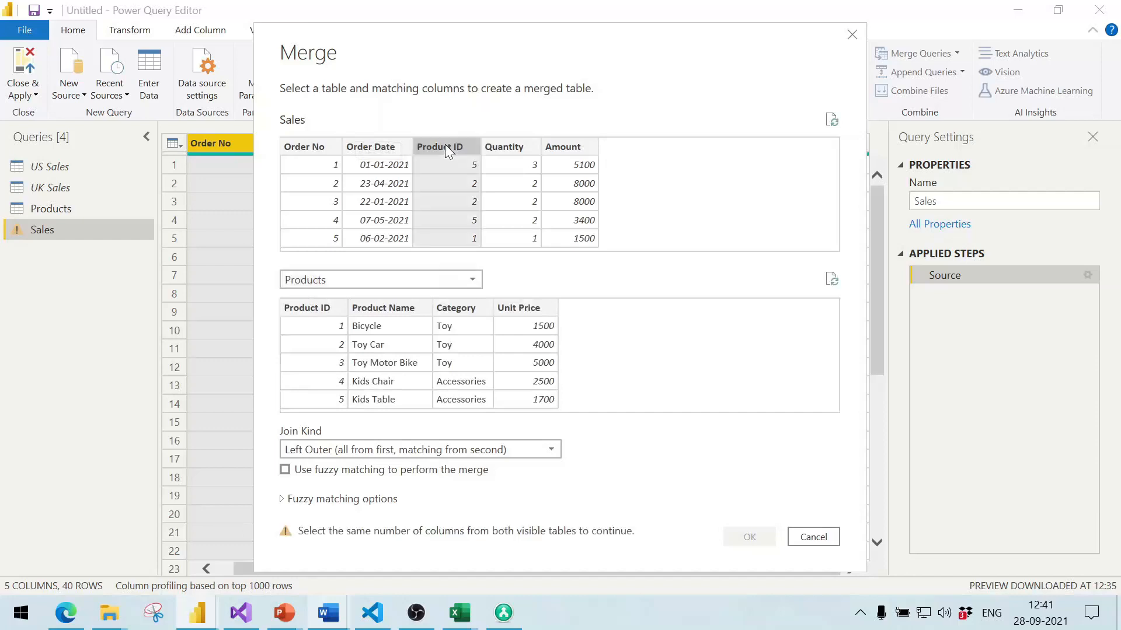
{"action": "left_click", "coordinate": [316, 310]}
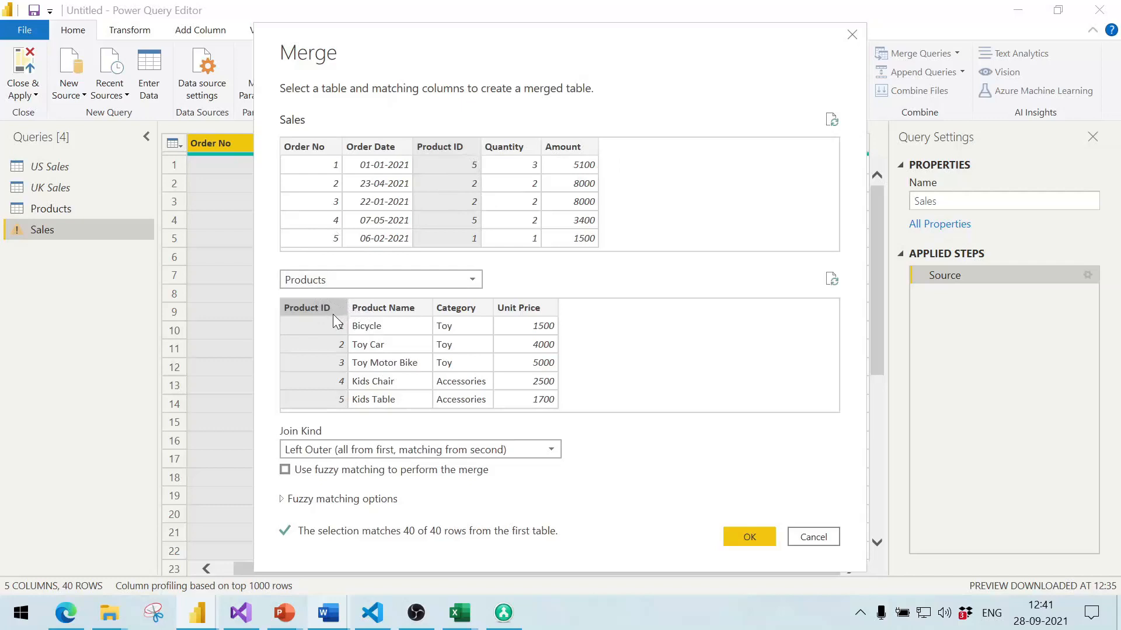
{"action": "left_click", "coordinate": [767, 537]}
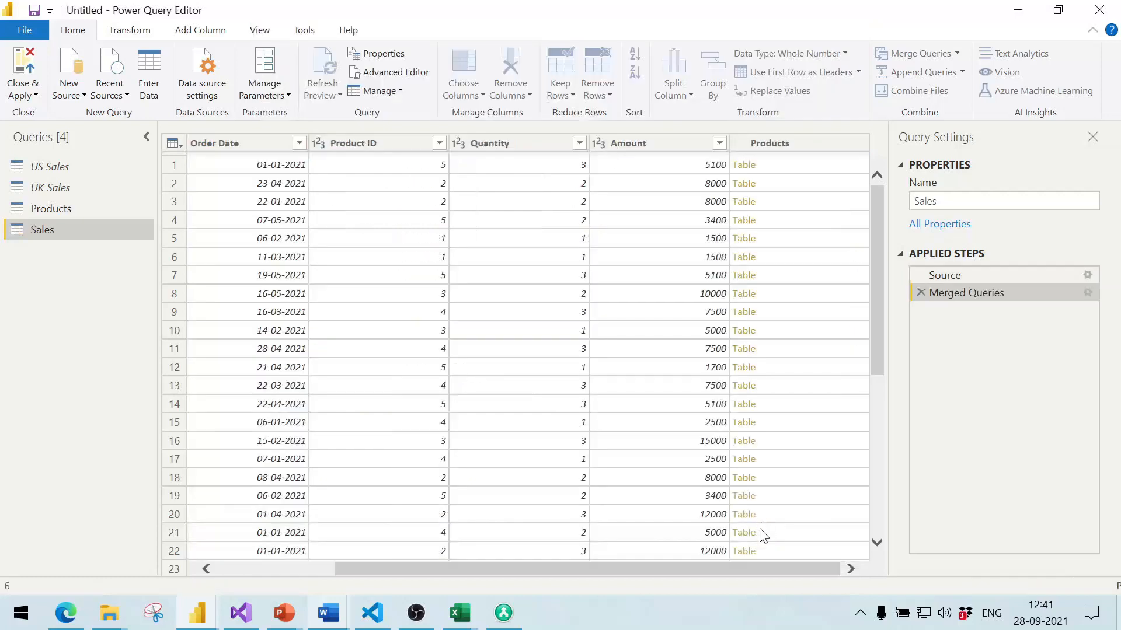
Expand the merged Products column in Sales to Product Name, Category and Unit Price, without using the original column name as prefix.
{"action": "left_click", "coordinate": [650, 167]}
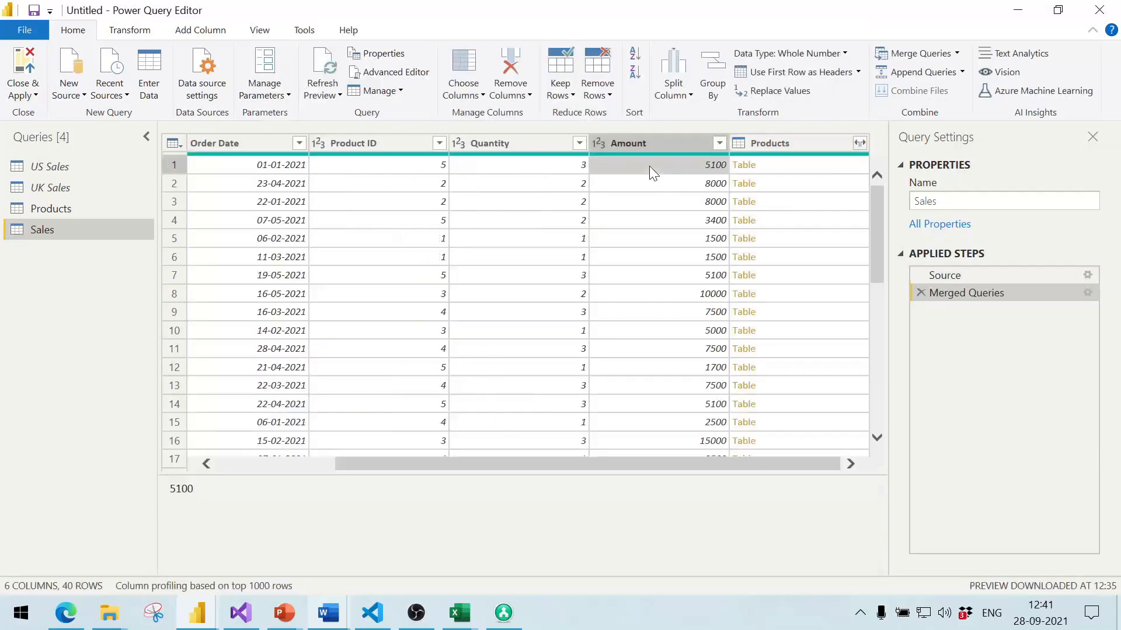
{"action": "left_click", "coordinate": [798, 166]}
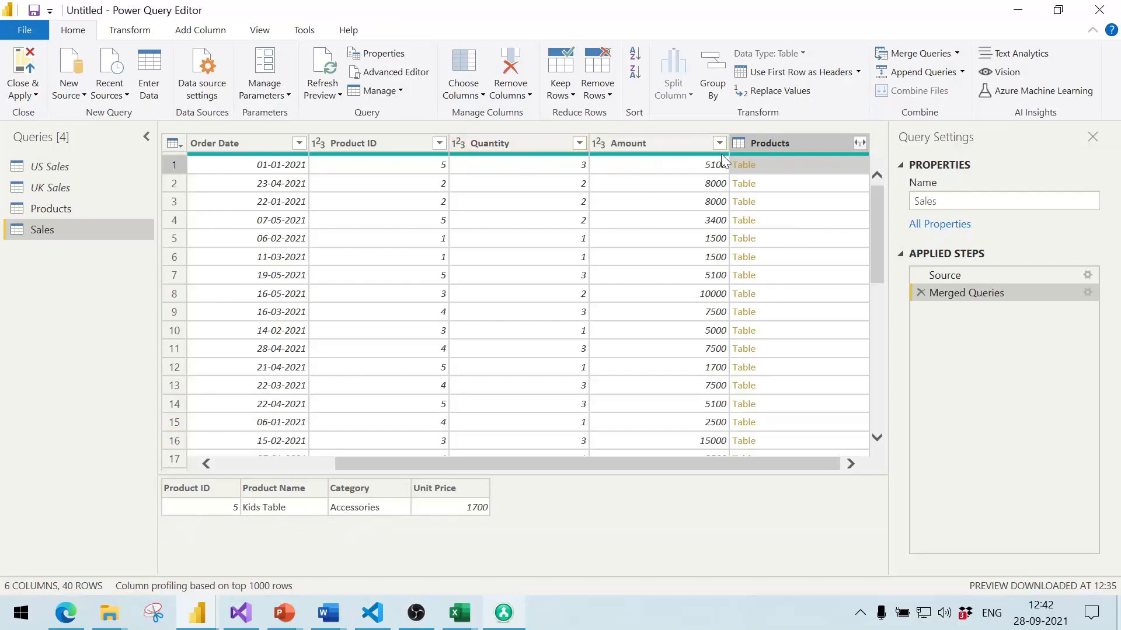
{"action": "left_click", "coordinate": [759, 143]}
{"action": "left_click", "coordinate": [860, 143]}
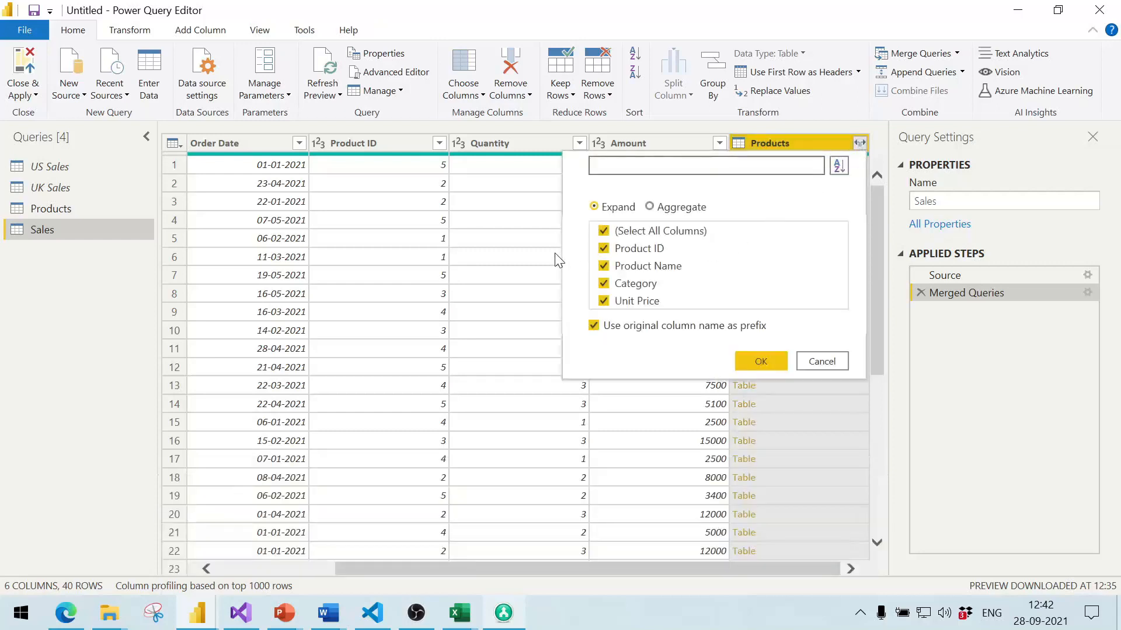
{"action": "left_click", "coordinate": [604, 231]}
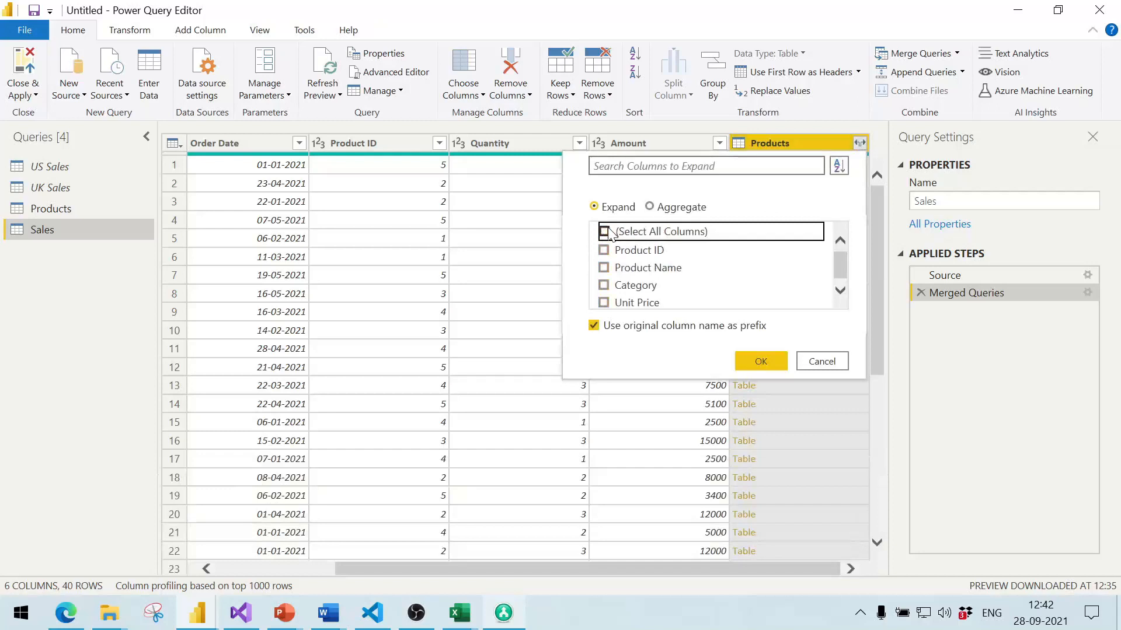
{"action": "left_click", "coordinate": [604, 267]}
{"action": "left_click", "coordinate": [604, 285]}
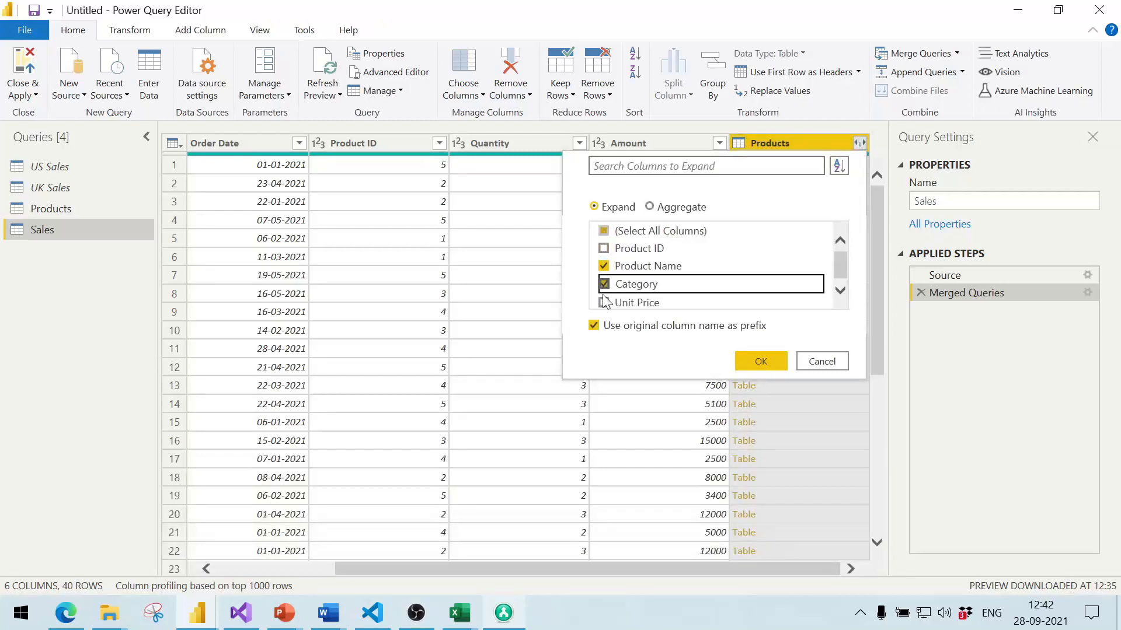
{"action": "left_click", "coordinate": [604, 302]}
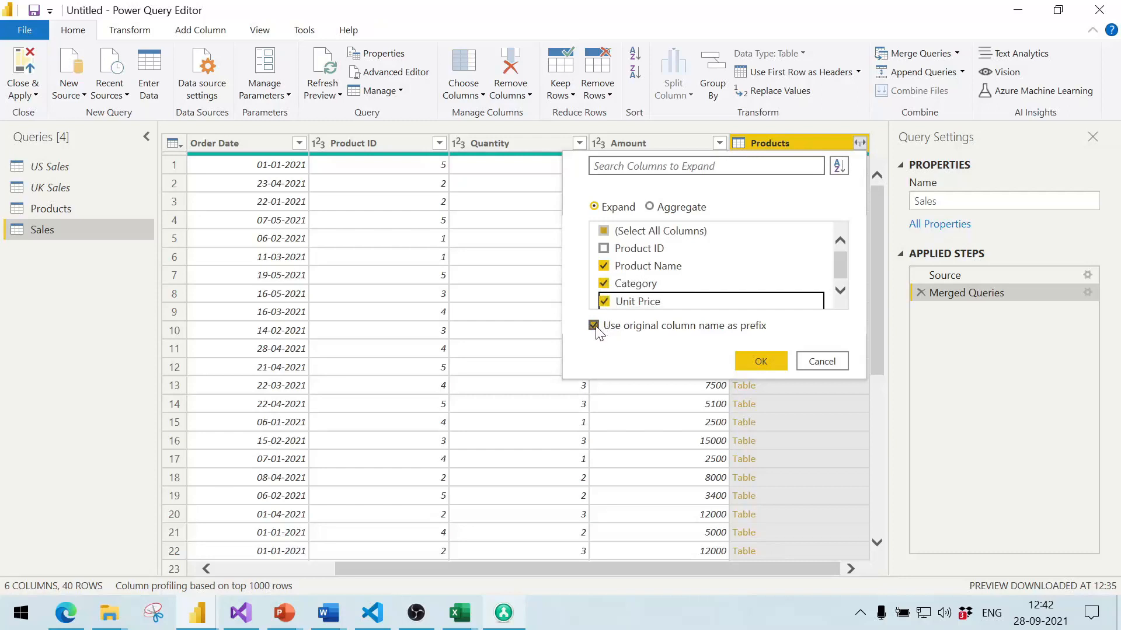
{"action": "left_click", "coordinate": [594, 326]}
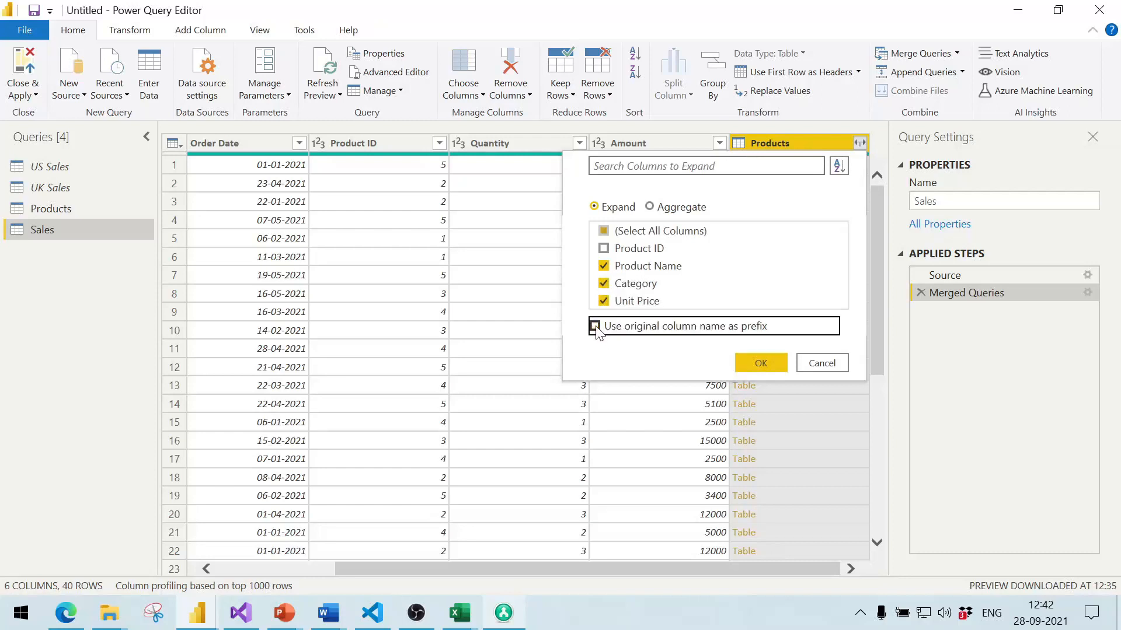
{"action": "left_click", "coordinate": [765, 362]}
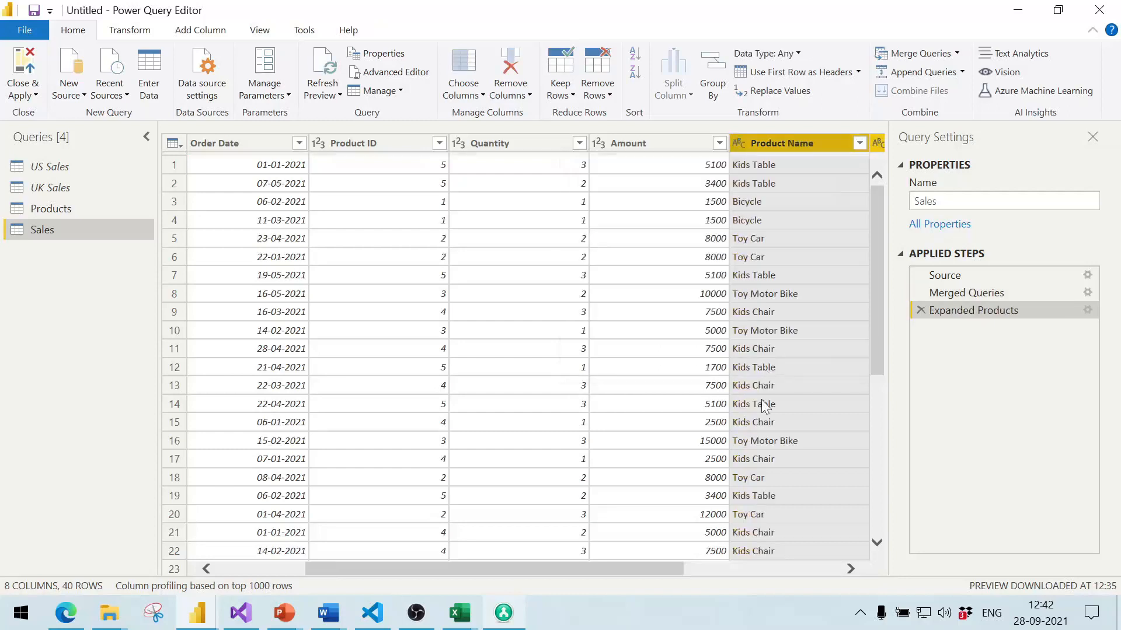
{"action": "left_click_drag", "start_coordinate": [643, 570], "coordinate": [823, 575]}
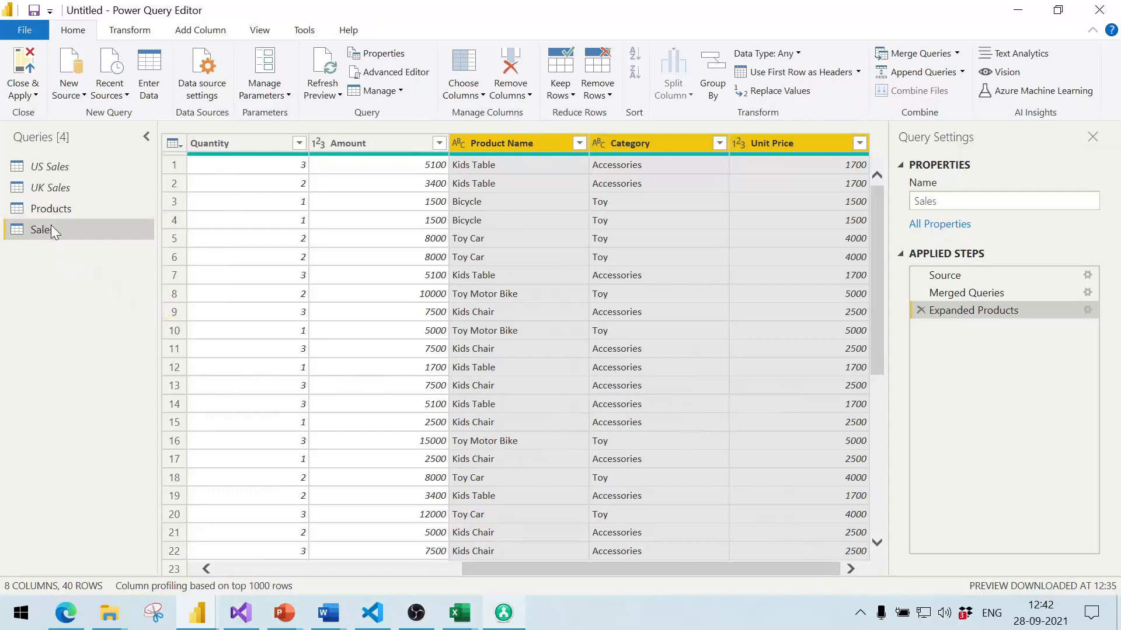
Disable loading of the Products query into the report, accept the possible data loss, and return to the Sales query.
{"action": "left_click", "coordinate": [59, 212]}
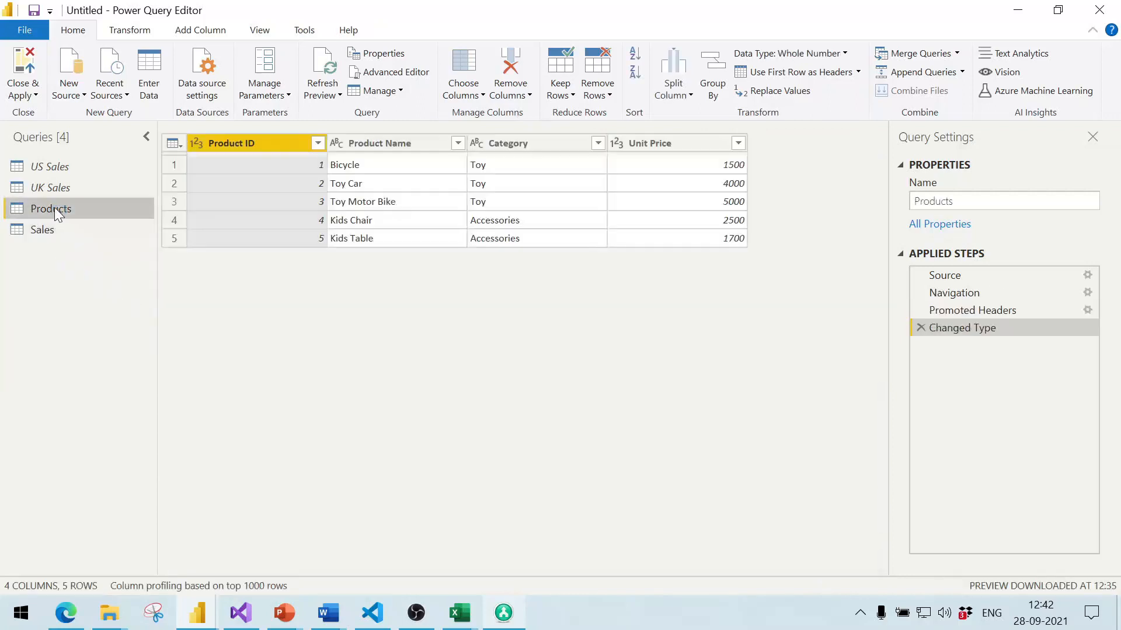
{"action": "right_click", "coordinate": [58, 212]}
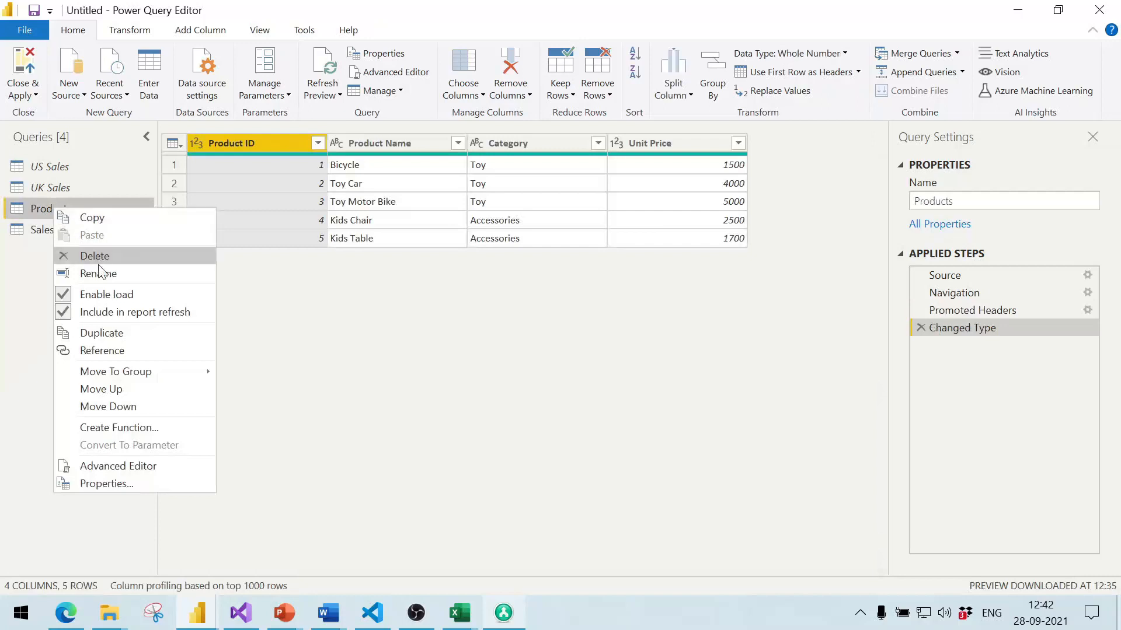
{"action": "left_click", "coordinate": [104, 296]}
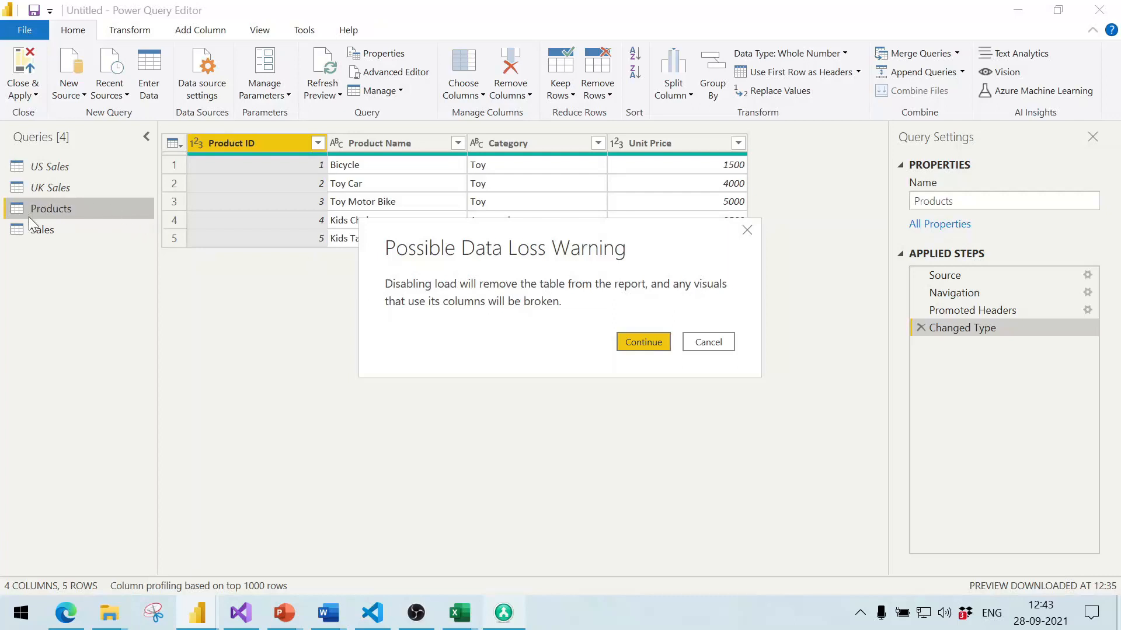
{"action": "left_click", "coordinate": [642, 344]}
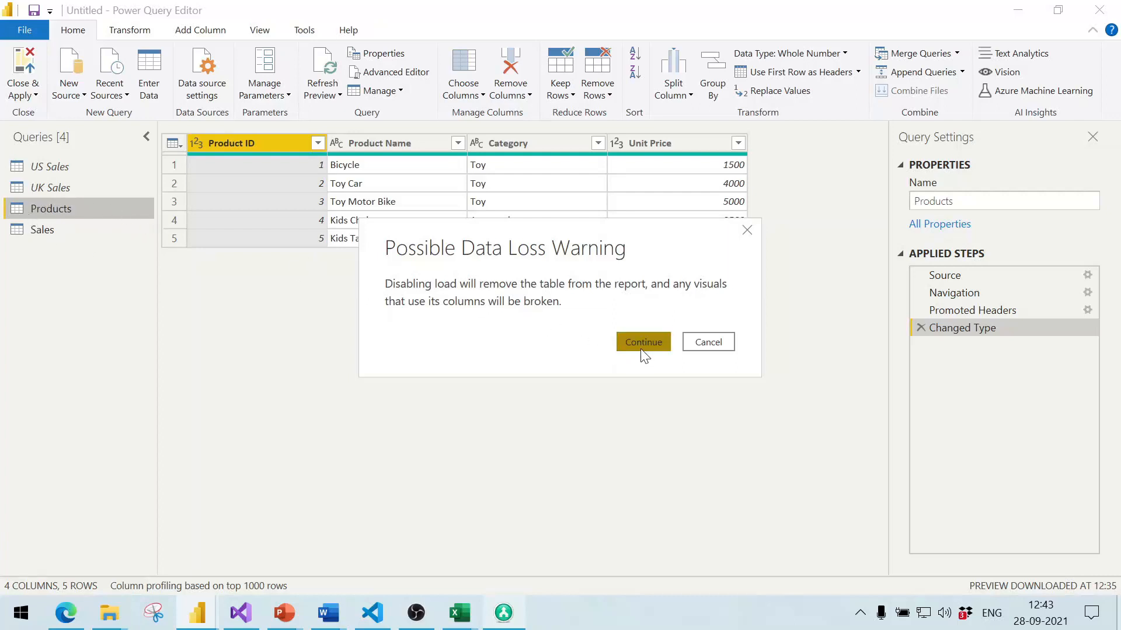
{"action": "left_click", "coordinate": [85, 229]}
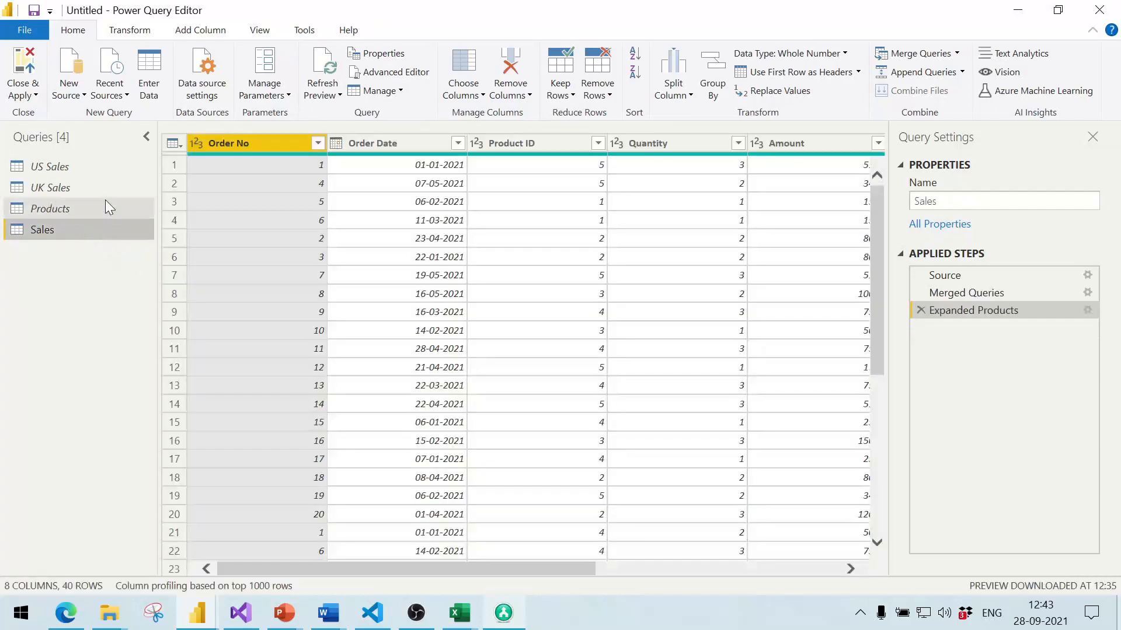
Examine the Query Dependencies diagram to see how the source file and the other queries feed into Sales.
{"action": "left_click", "coordinate": [36, 98]}
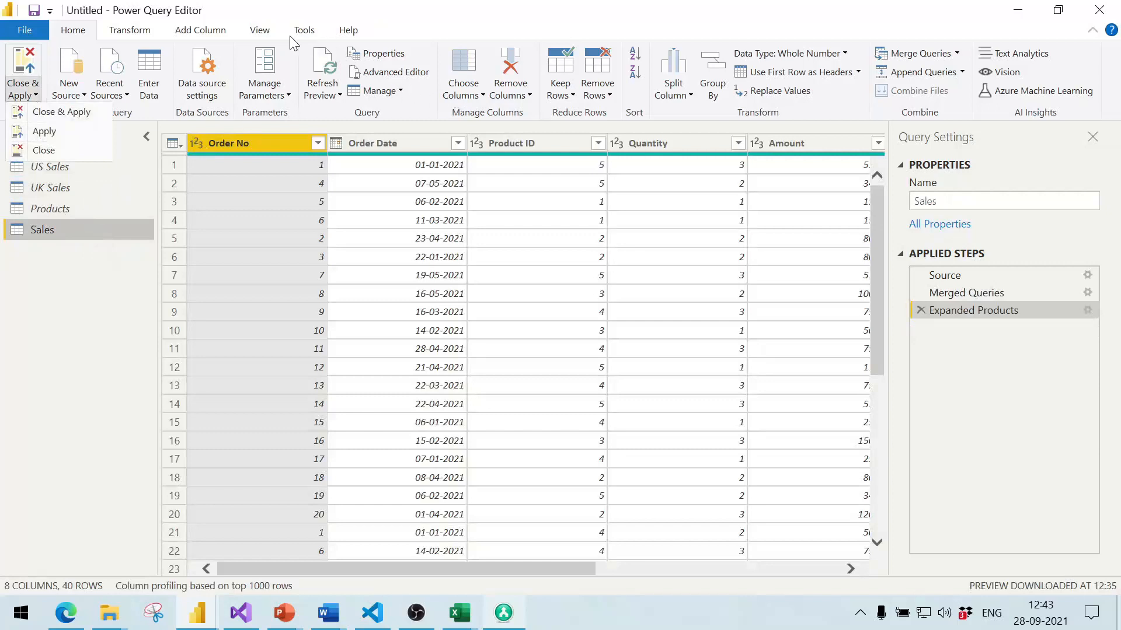
{"action": "left_click", "coordinate": [260, 32]}
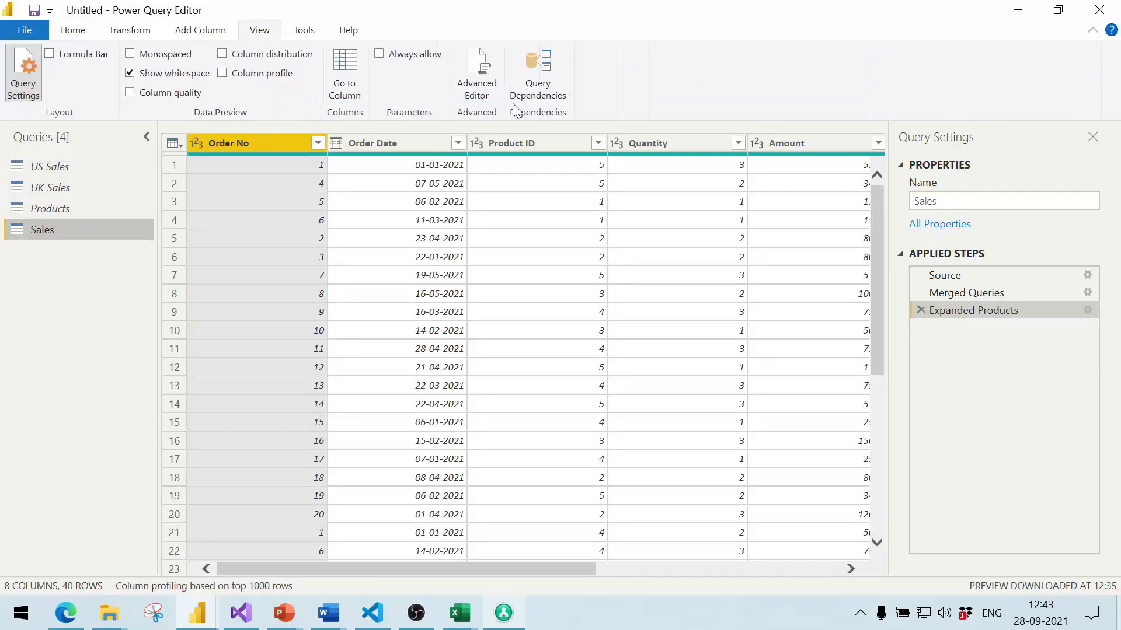
{"action": "left_click", "coordinate": [521, 86]}
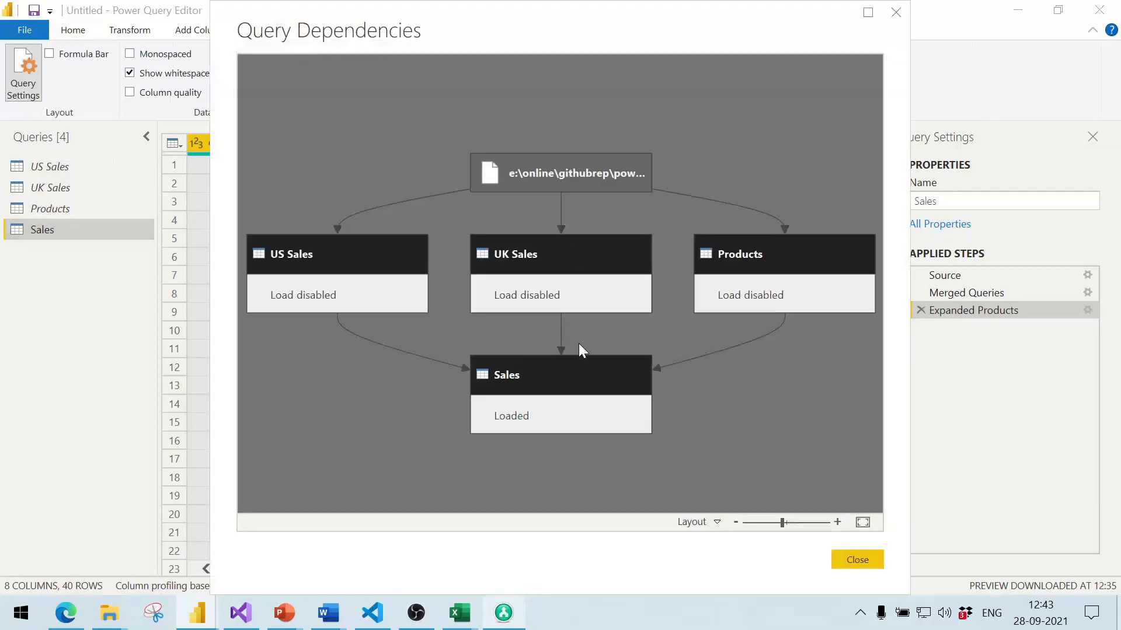
{"action": "left_click", "coordinate": [567, 363]}
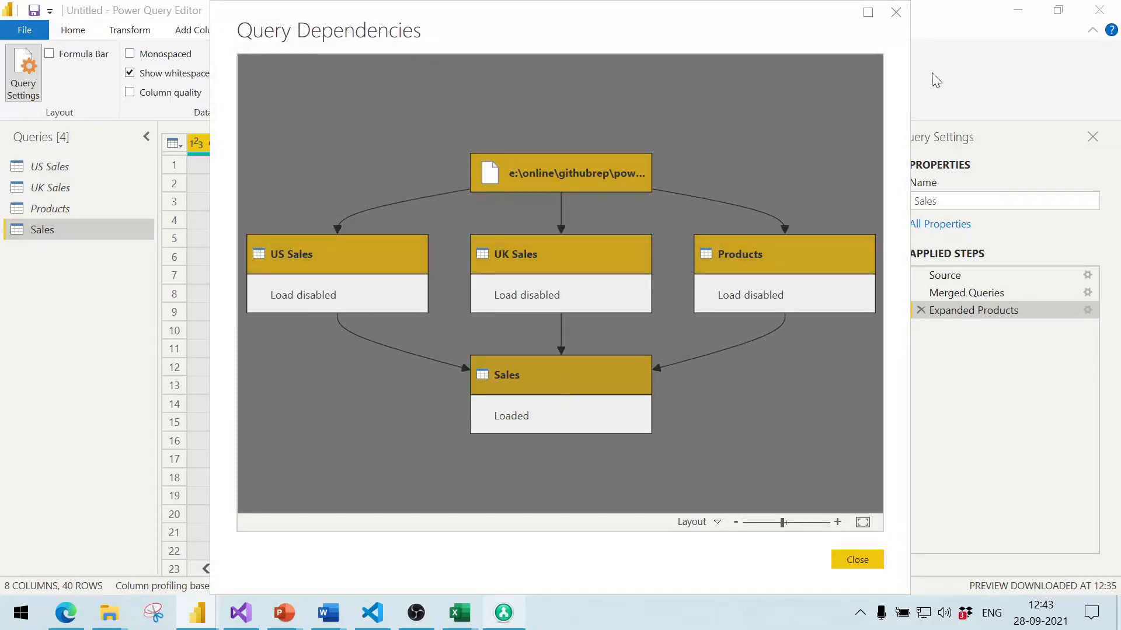
{"action": "left_click", "coordinate": [870, 564]}
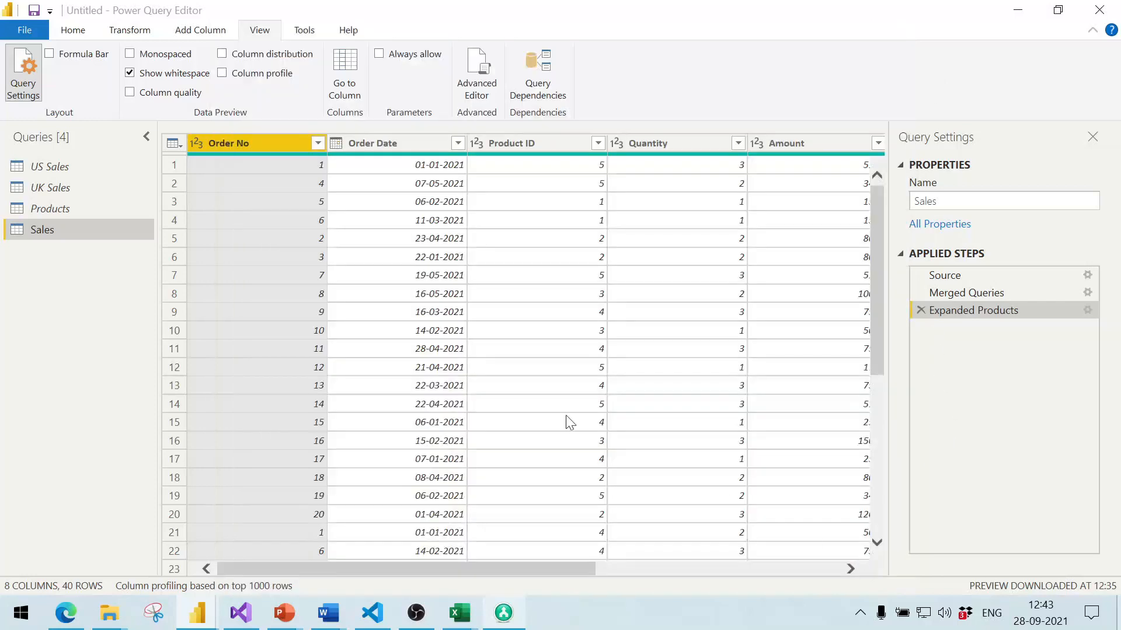
Apply the query changes, close Power Query Editor, and show the merged Sales table in the data view.
{"action": "left_click", "coordinate": [71, 35]}
{"action": "left_click", "coordinate": [26, 94]}
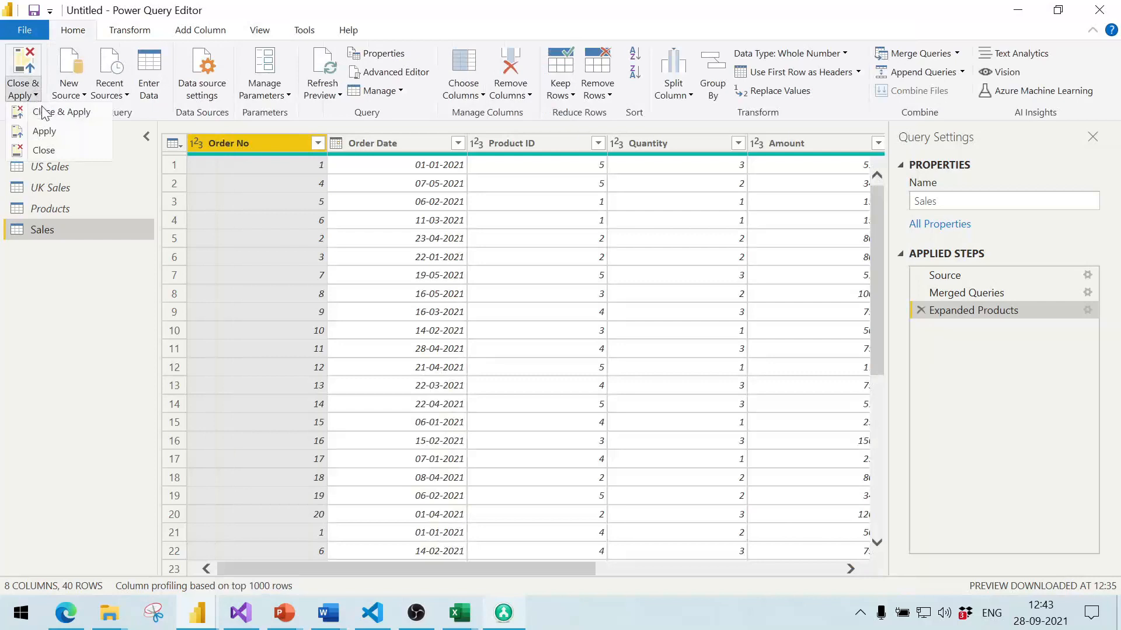
{"action": "left_click", "coordinate": [42, 111]}
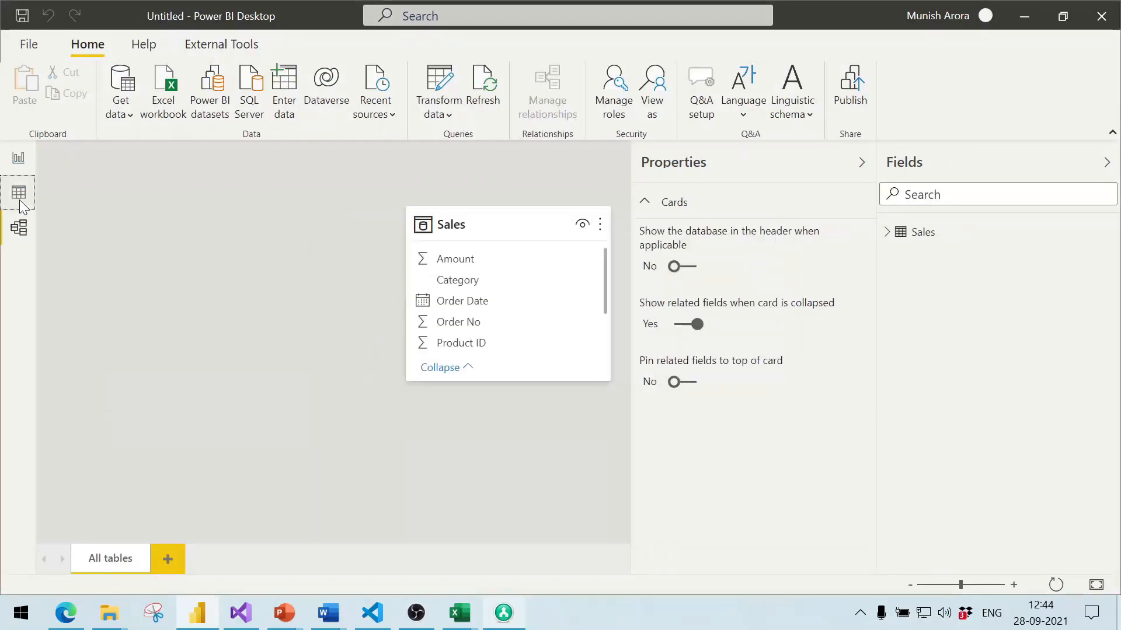
{"action": "left_click", "coordinate": [19, 198]}
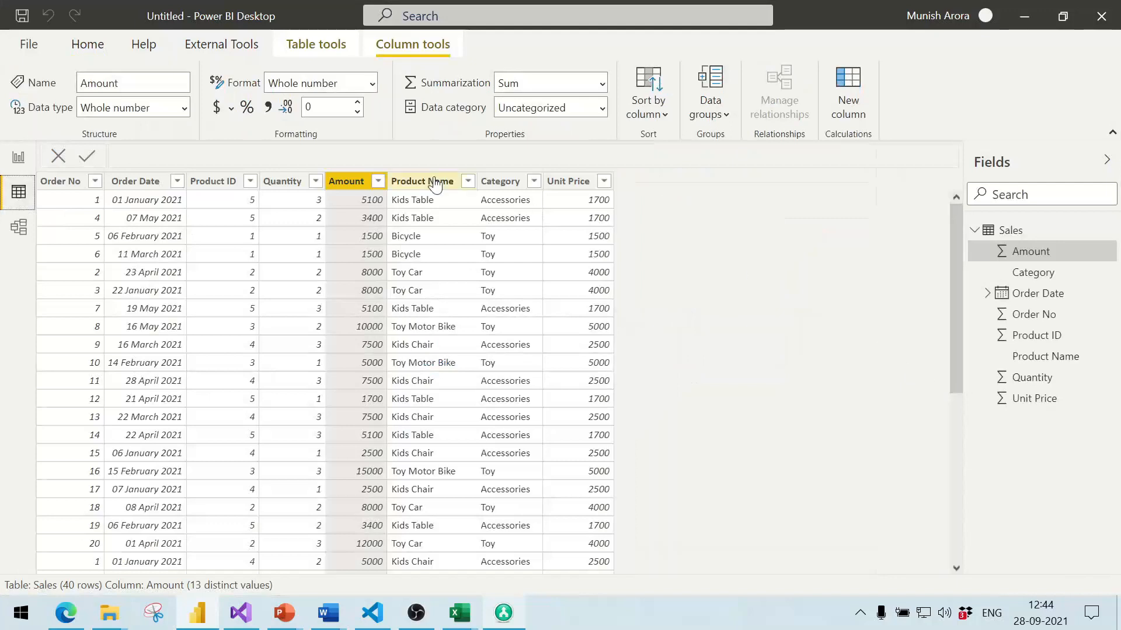